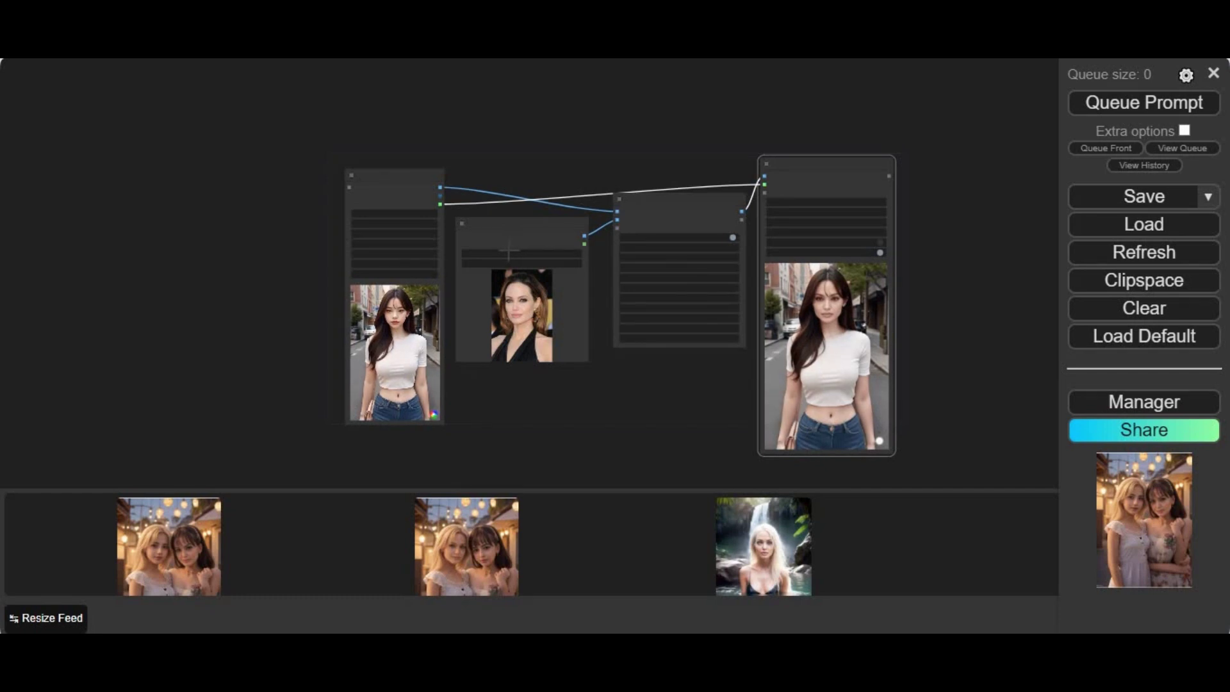
# Scroll and pan the canvas to reveal the Load Video node
pyautogui.scroll(2, 628, 409)
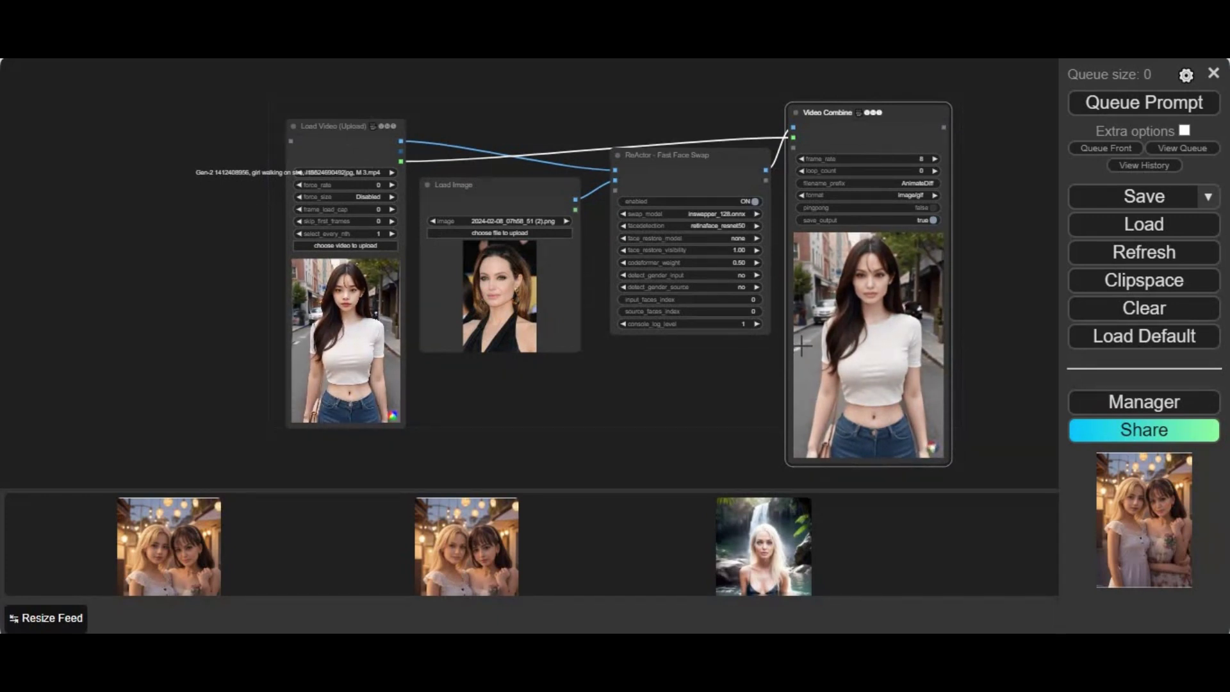
pyautogui.scroll(5, 846, 349)
pyautogui.scroll(-1, 369, 426)
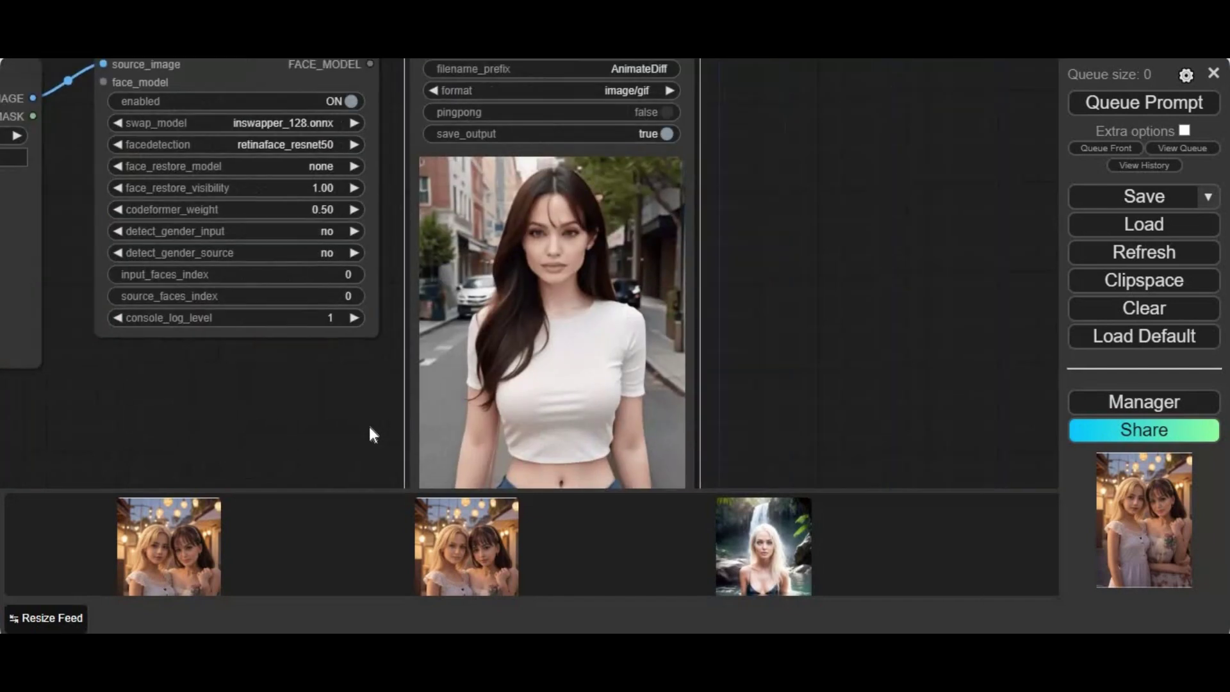
pyautogui.scroll(-3, 376, 419)
pyautogui.moveTo(375, 403); pyautogui.dragTo(563, 379)
pyautogui.scroll(-2, 513, 391)
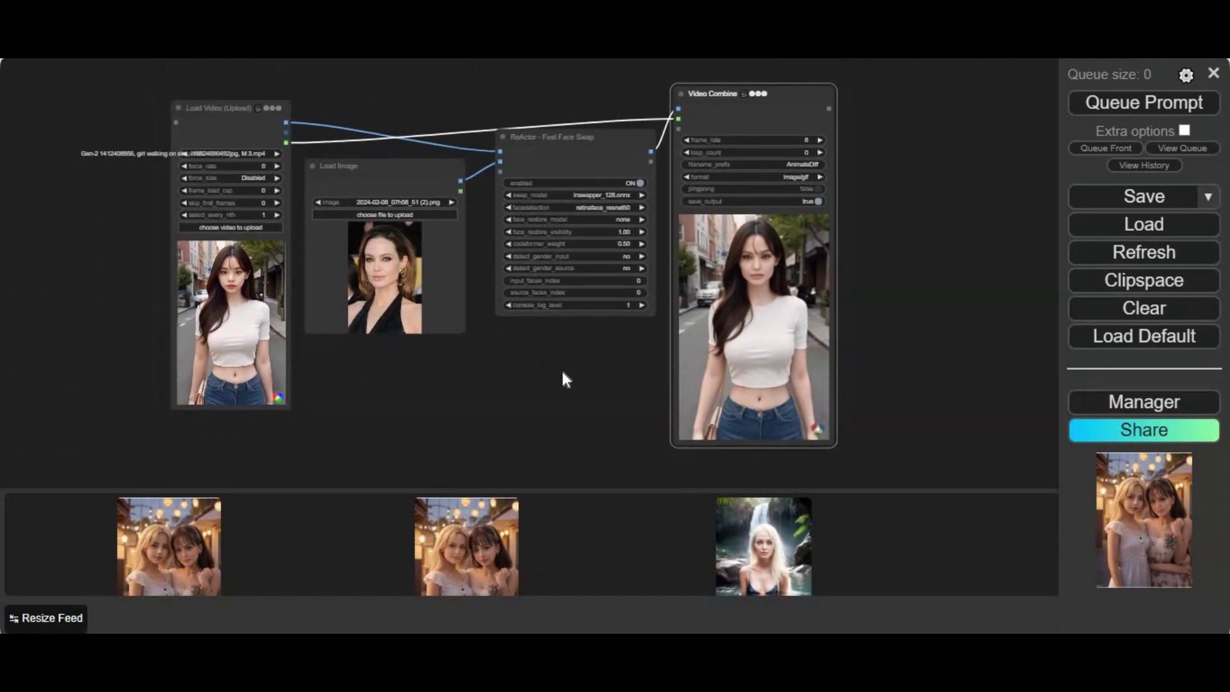
# Enlarge the first and second result images in turn, ending on the third waterfall image
pyautogui.click(177, 567)
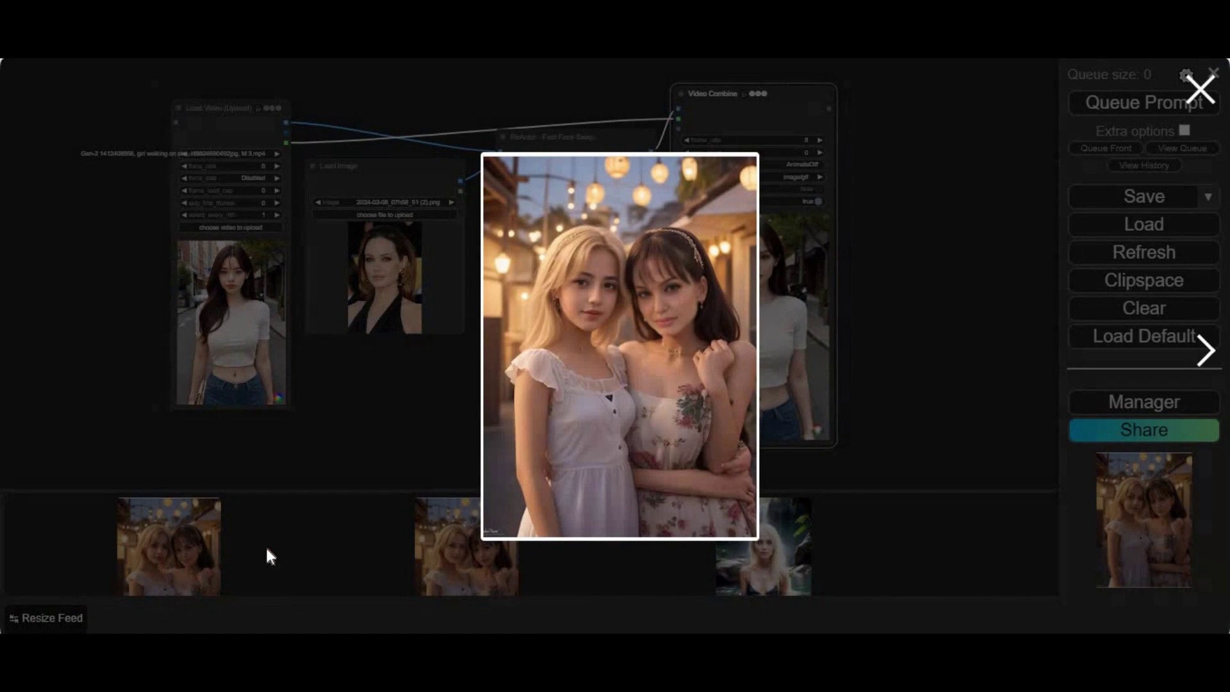
pyautogui.click(458, 564)
pyautogui.click(458, 568)
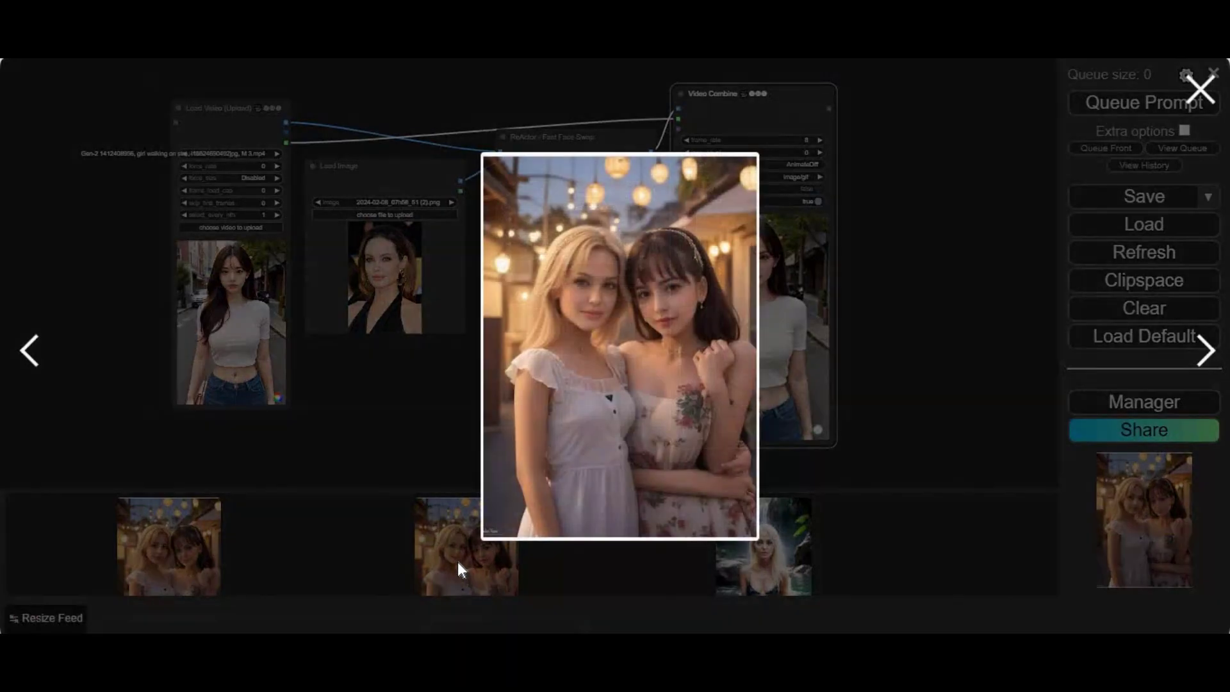
pyautogui.click(800, 550)
pyautogui.click(768, 551)
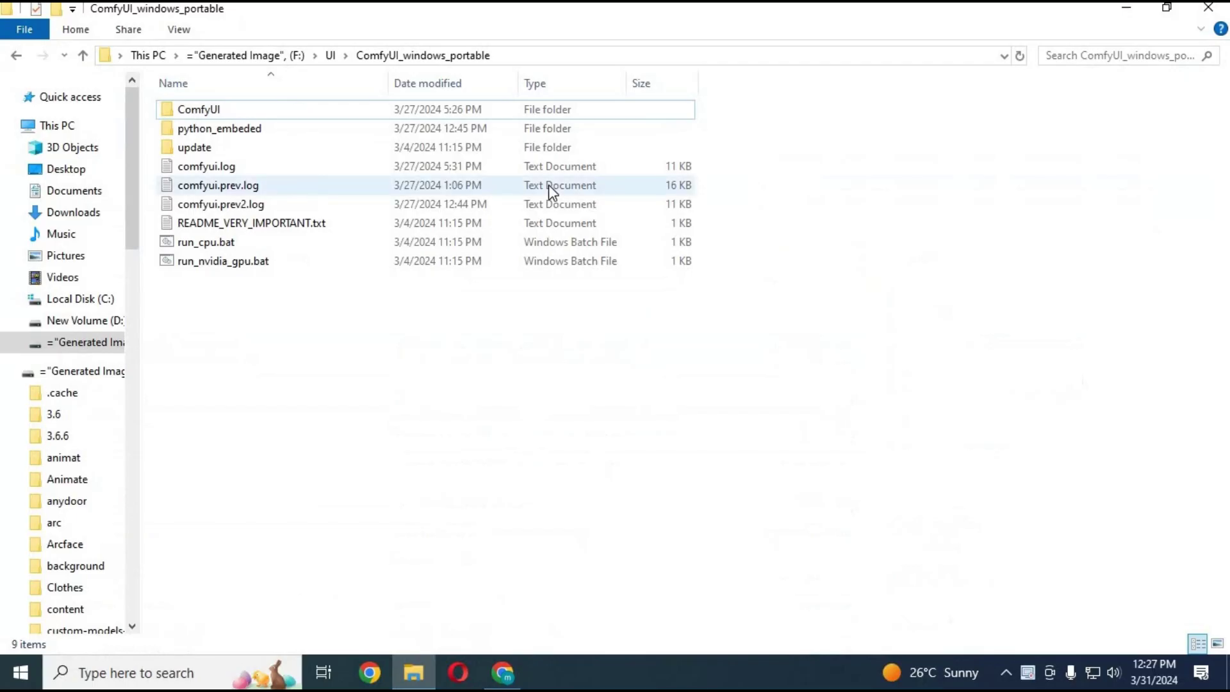
# Run run_nvidia_gpu.bat from the ComfyUI_windows_portable folder to launch ComfyUI
pyautogui.doubleClick(244, 268)
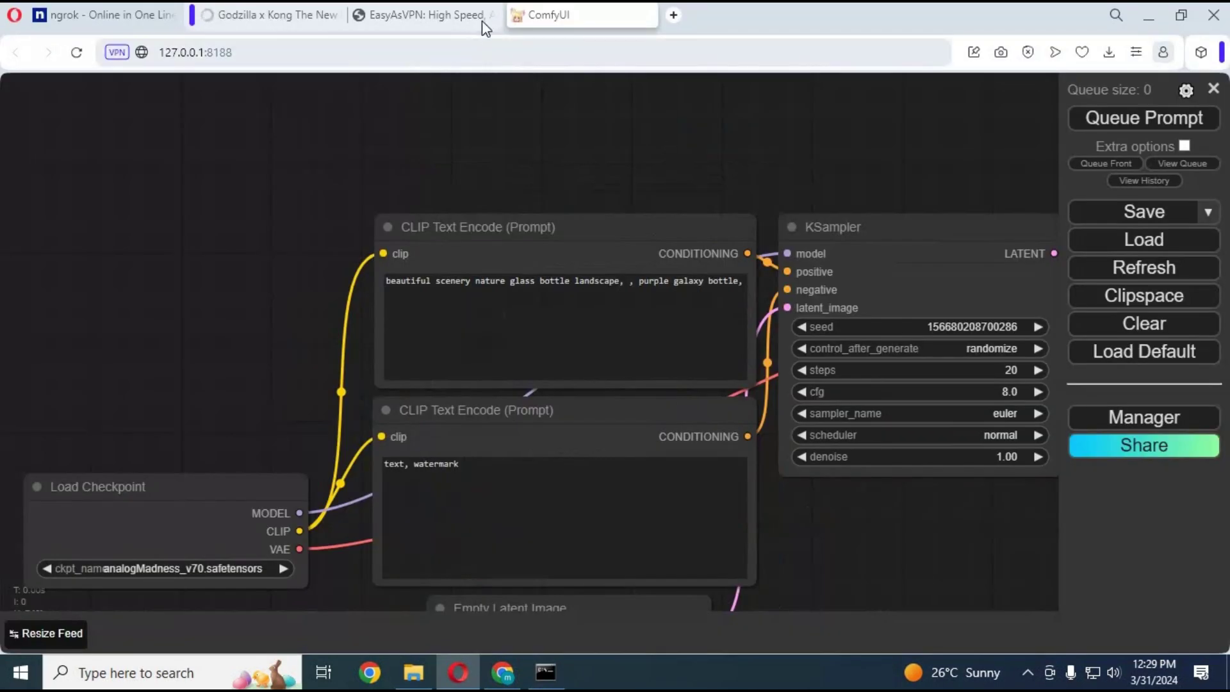
# Close the VPN, Godzilla and ngrok browser tabs
pyautogui.click(493, 14)
pyautogui.click(319, 14)
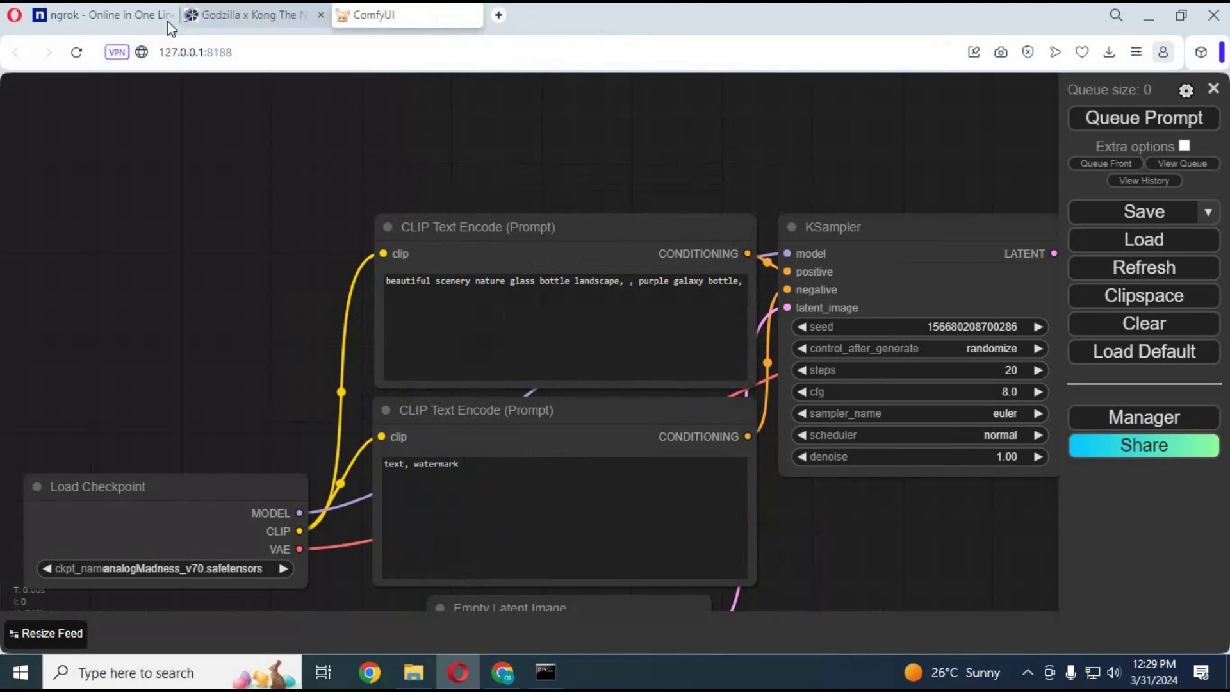
pyautogui.click(174, 14)
# Pan the canvas to show the whole default workflow and open the ComfyUI Manager menu
pyautogui.scroll(-3, 898, 179)
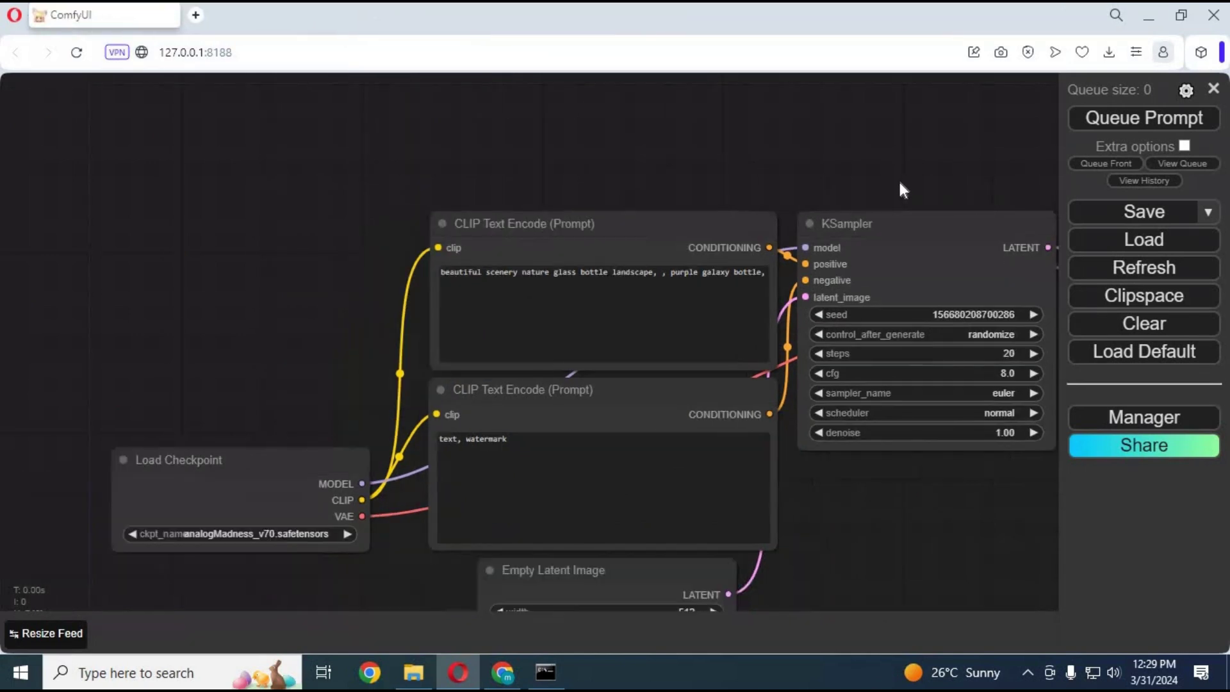
pyautogui.hscroll(3, 797, 447)
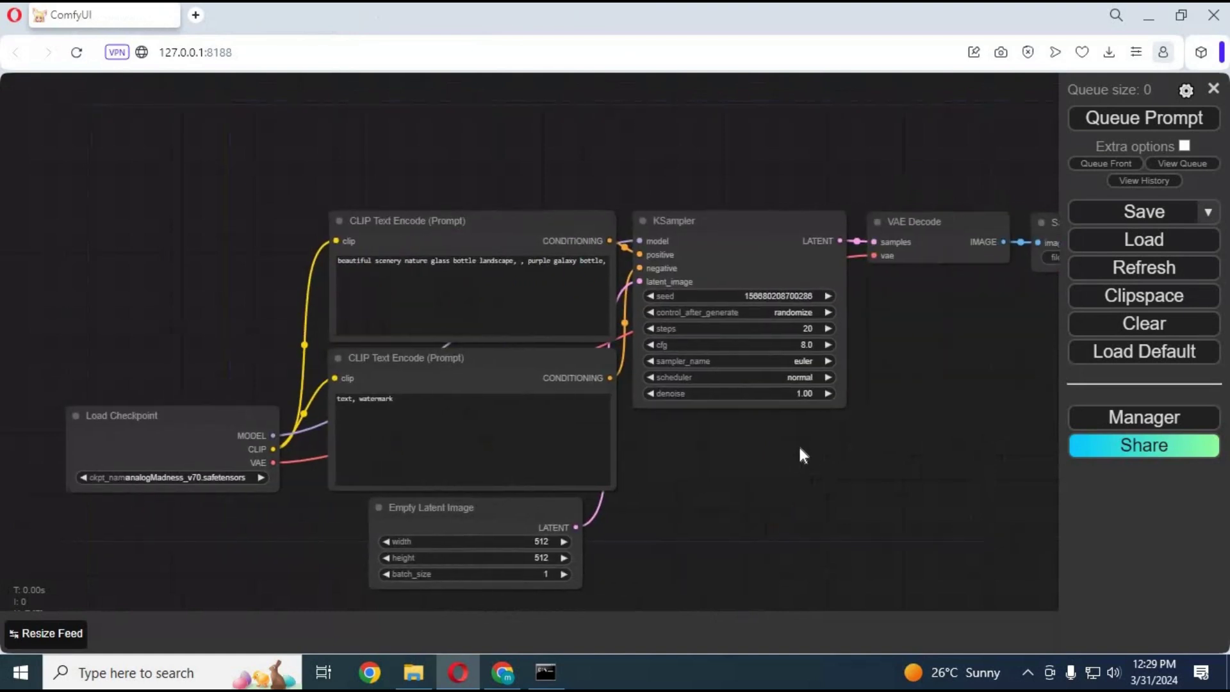
pyautogui.scroll(-1, 852, 398)
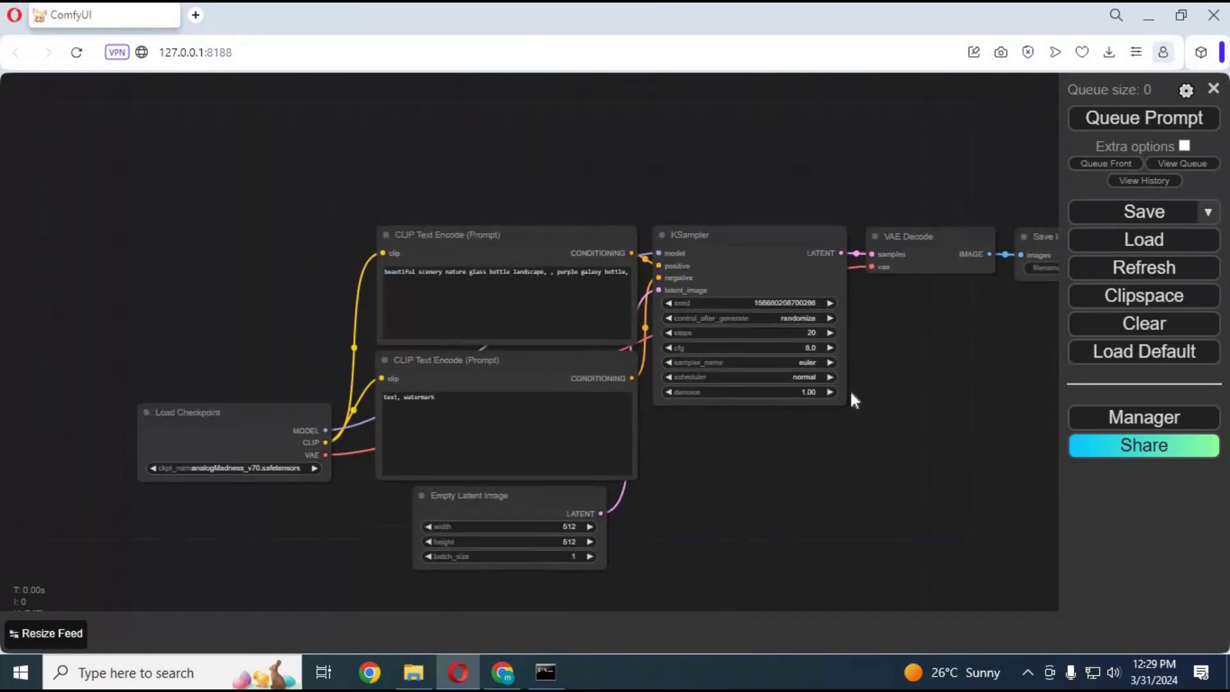
pyautogui.moveTo(906, 420); pyautogui.dragTo(799, 396)
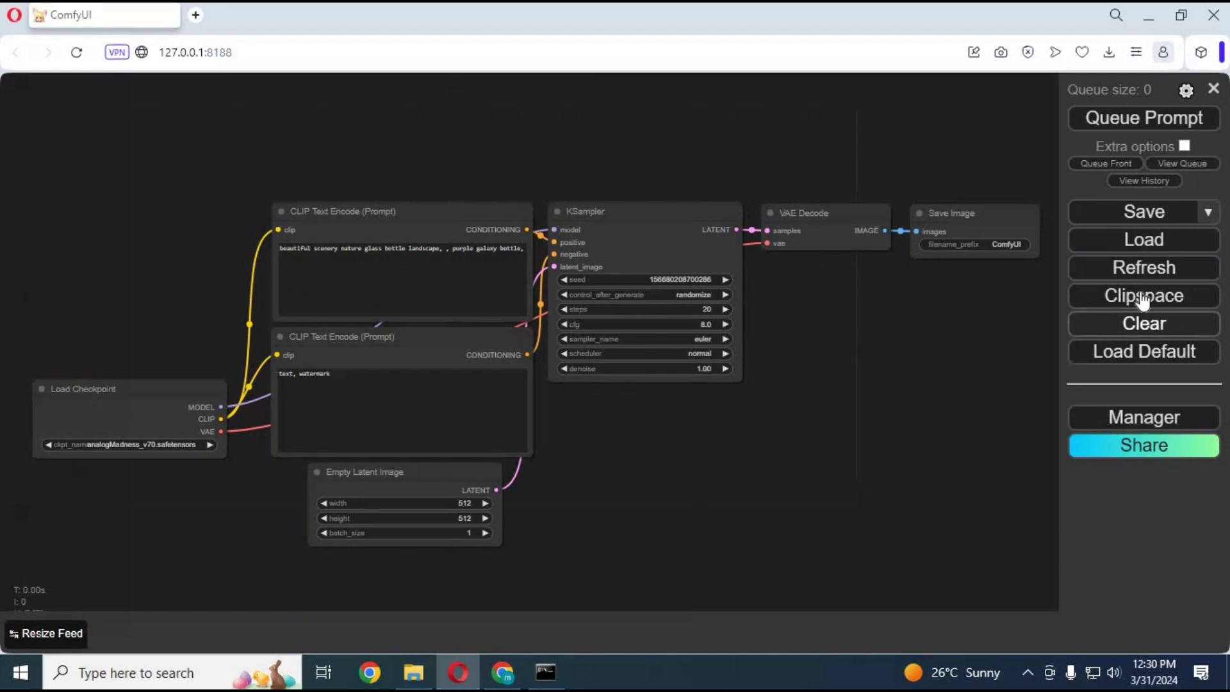
pyautogui.click(1134, 417)
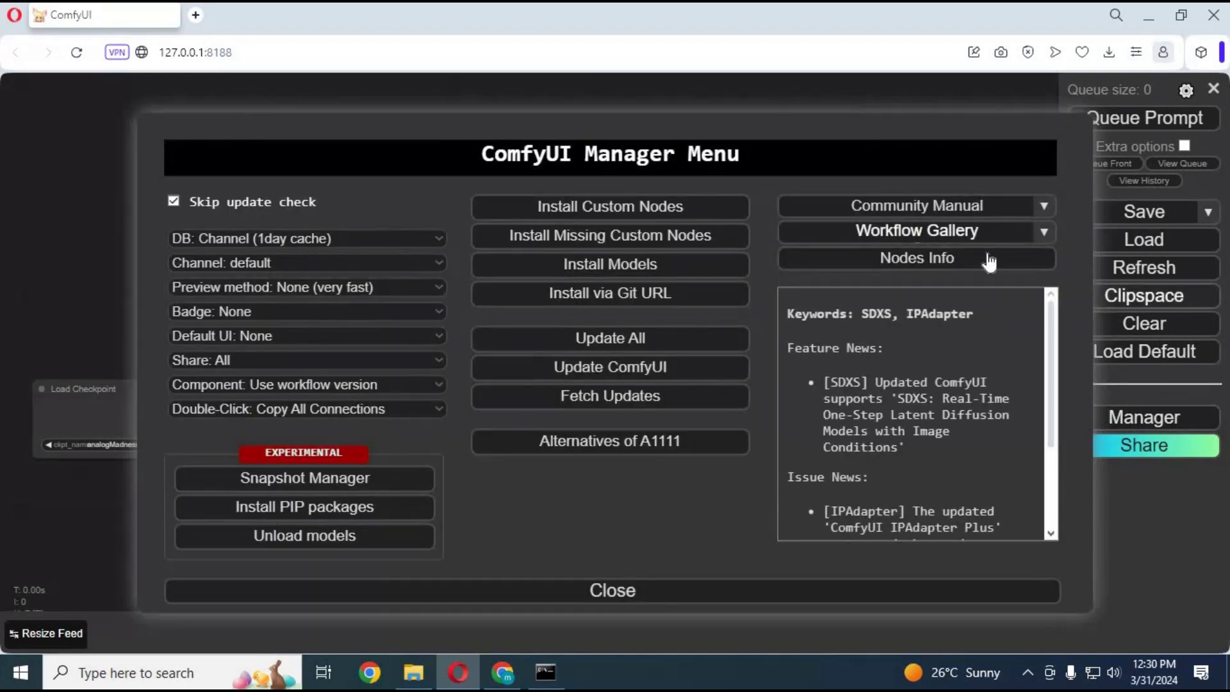
# Start Install via Git URL and copy the comfyui-reactor-node HTTPS clone URL from GitHub
pyautogui.click(628, 296)
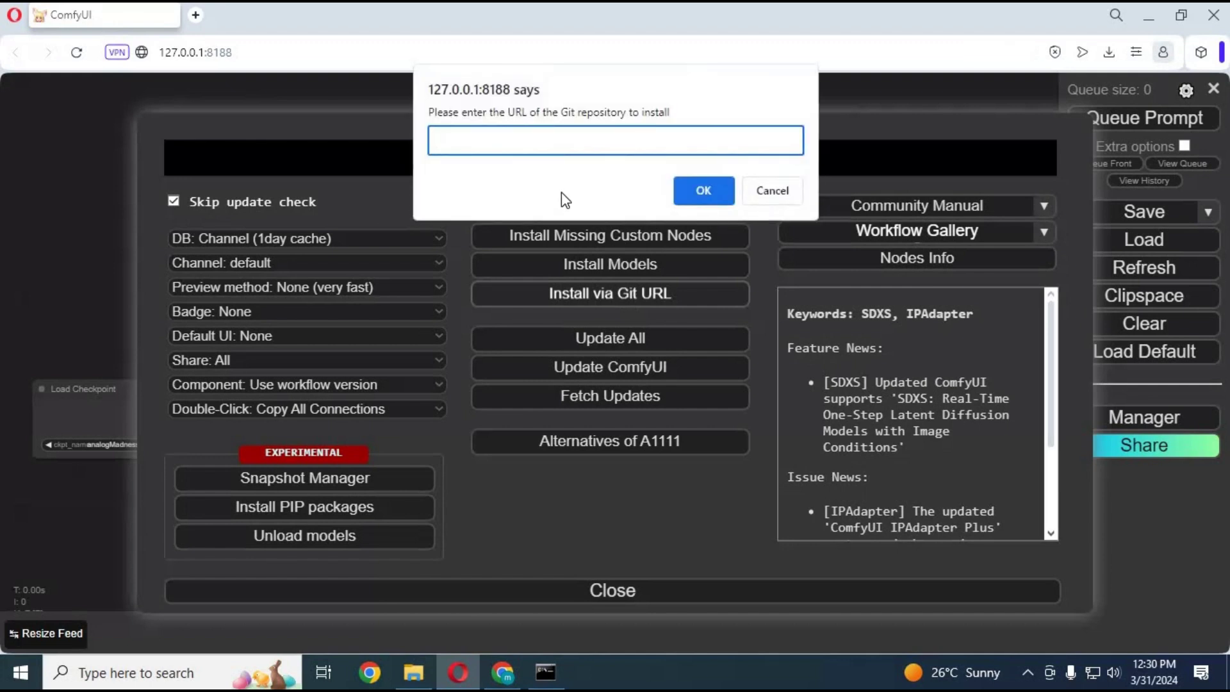
pyautogui.click(503, 672)
pyautogui.click(410, 54)
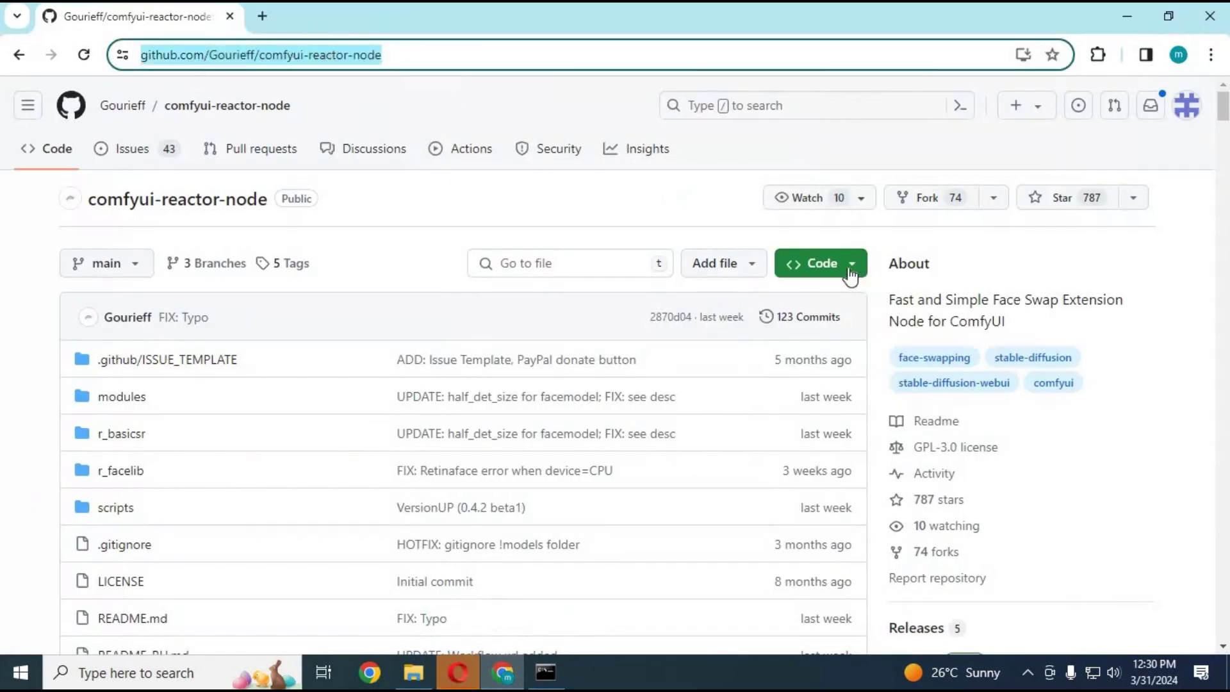
pyautogui.click(824, 253)
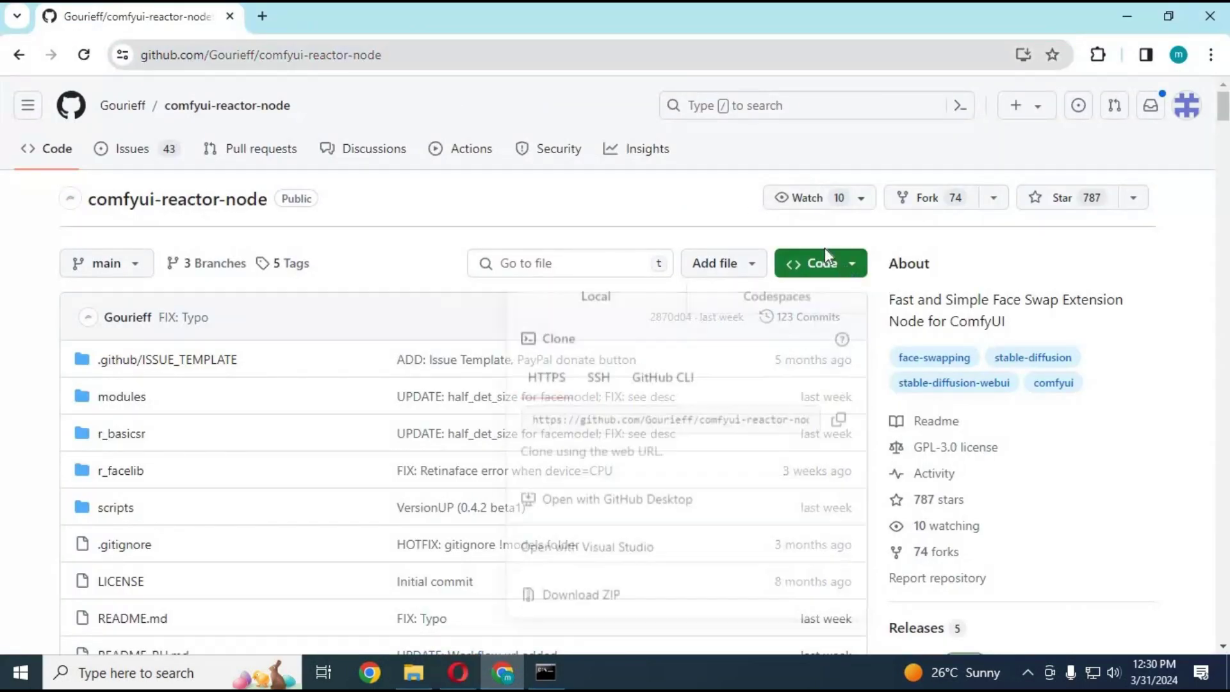
pyautogui.click(837, 423)
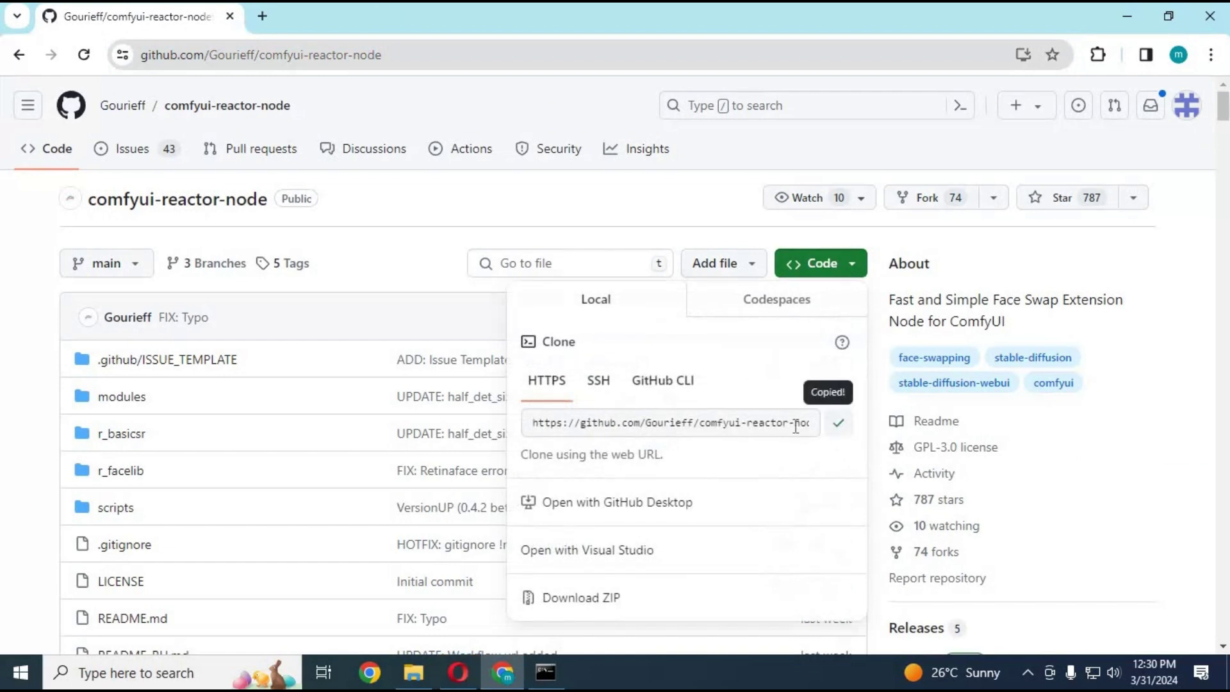
pyautogui.click(458, 671)
# Paste the comfyui-reactor-node URL to install it, then restart and confirm the server reboot
pyautogui.rightClick(463, 140)
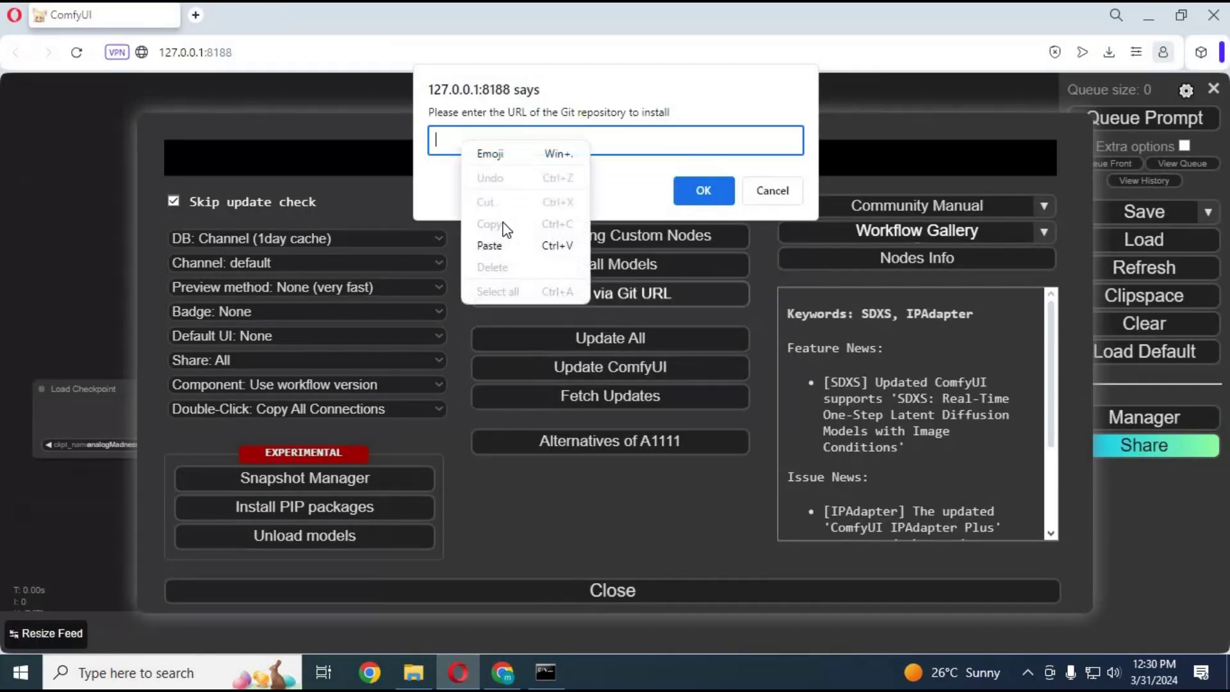
pyautogui.click(502, 249)
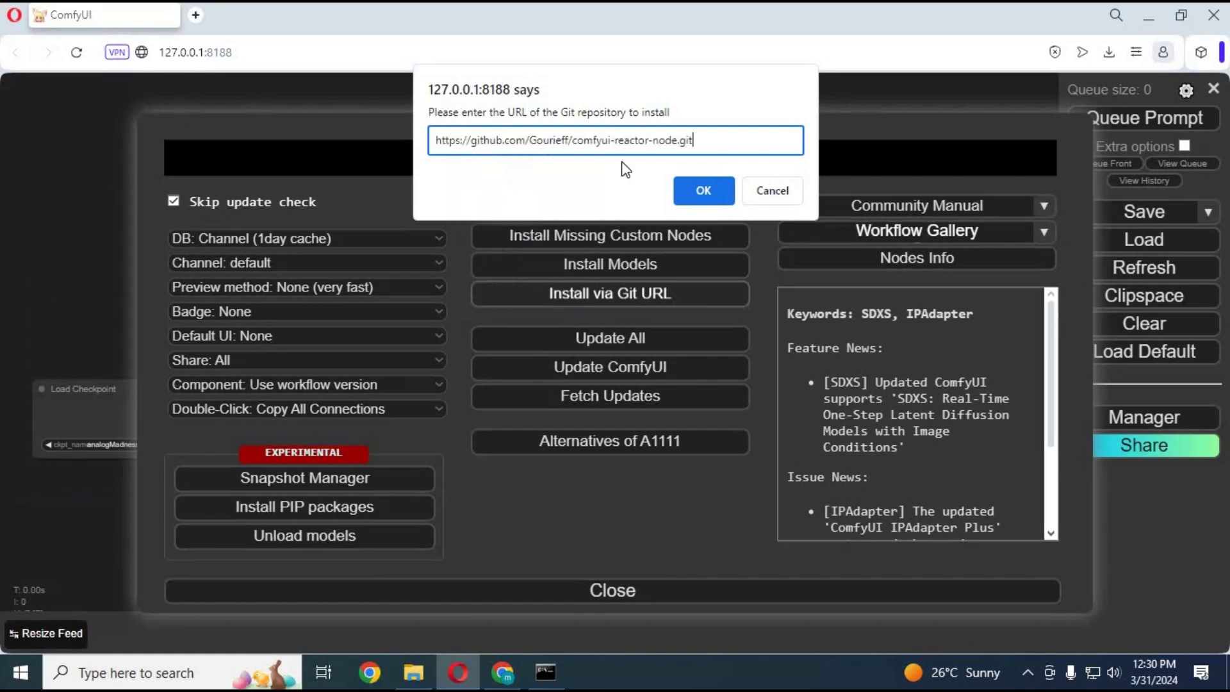
pyautogui.click(704, 189)
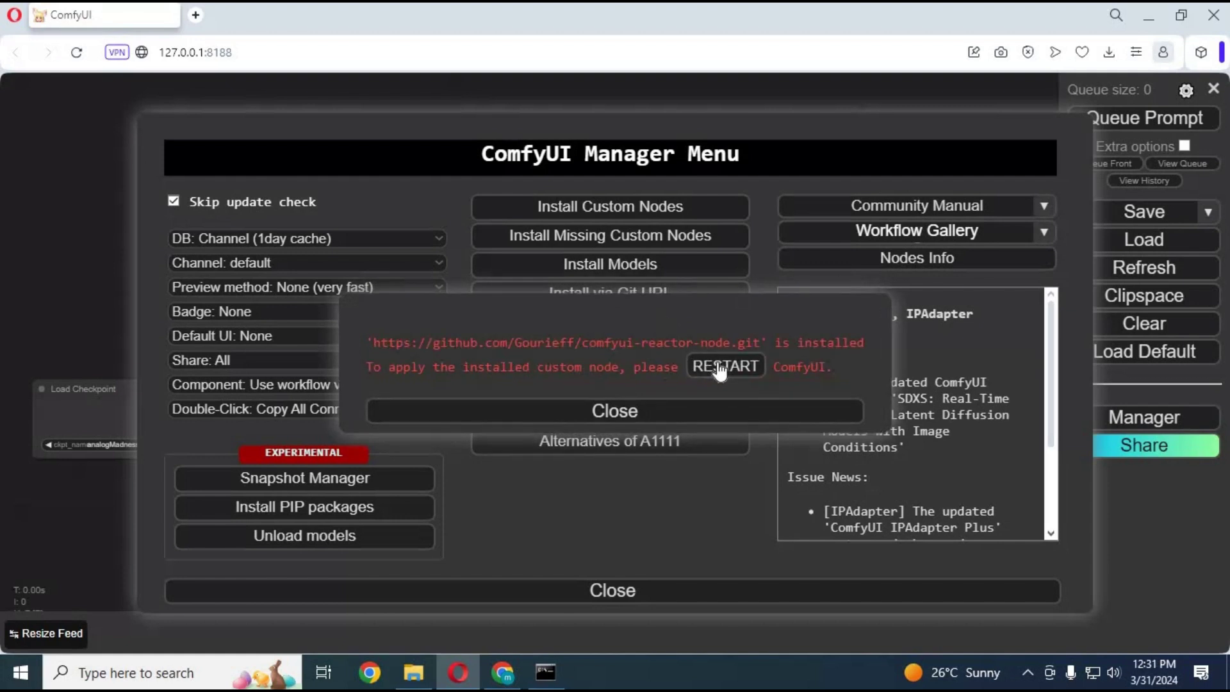
pyautogui.click(721, 371)
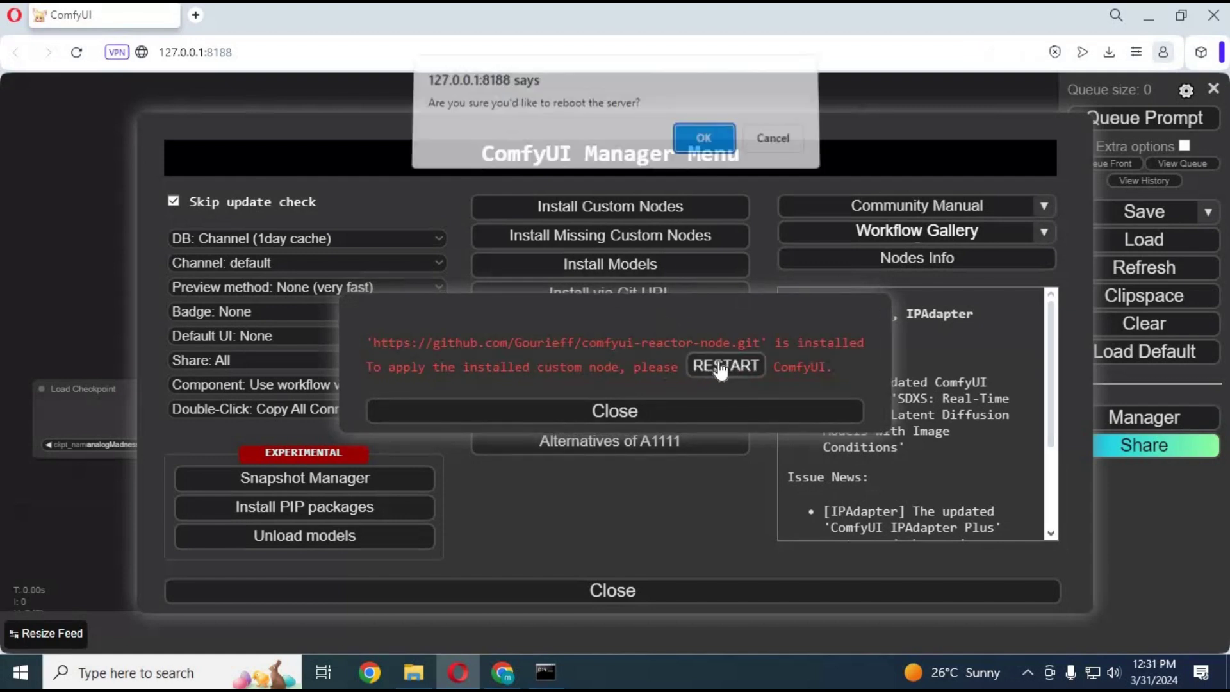
pyautogui.click(707, 151)
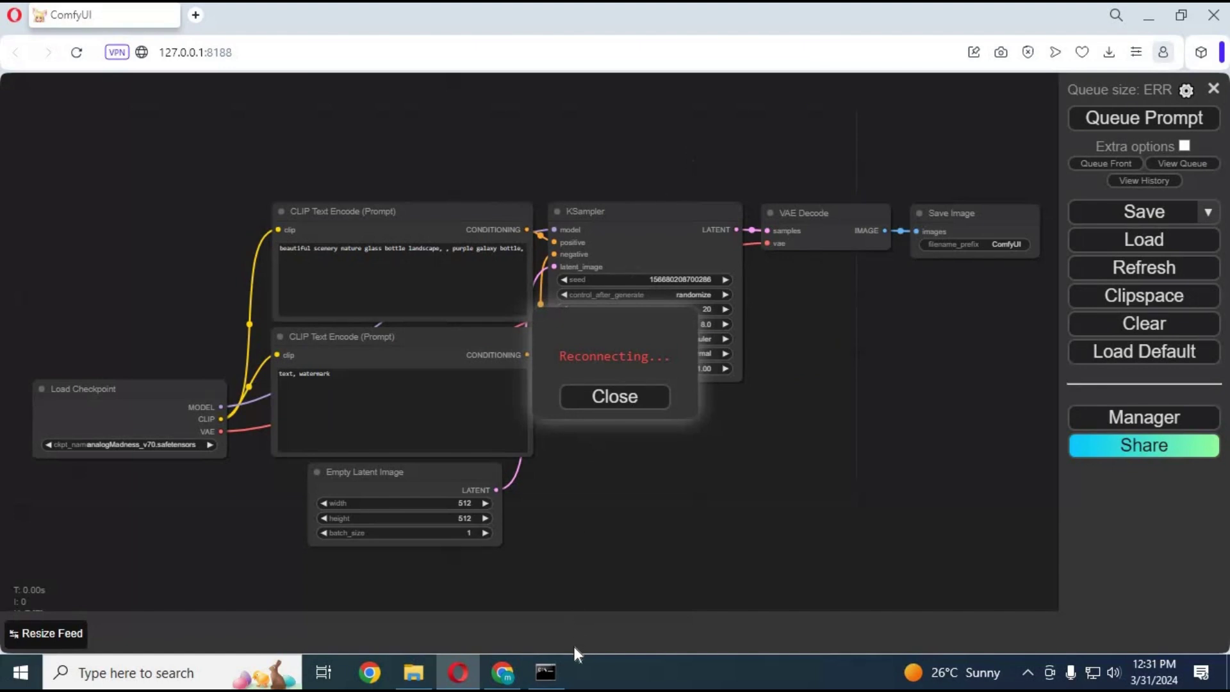
# Check the console log for comfyui-reactor-node loading, then return to ComfyUI in Opera
pyautogui.click(549, 580)
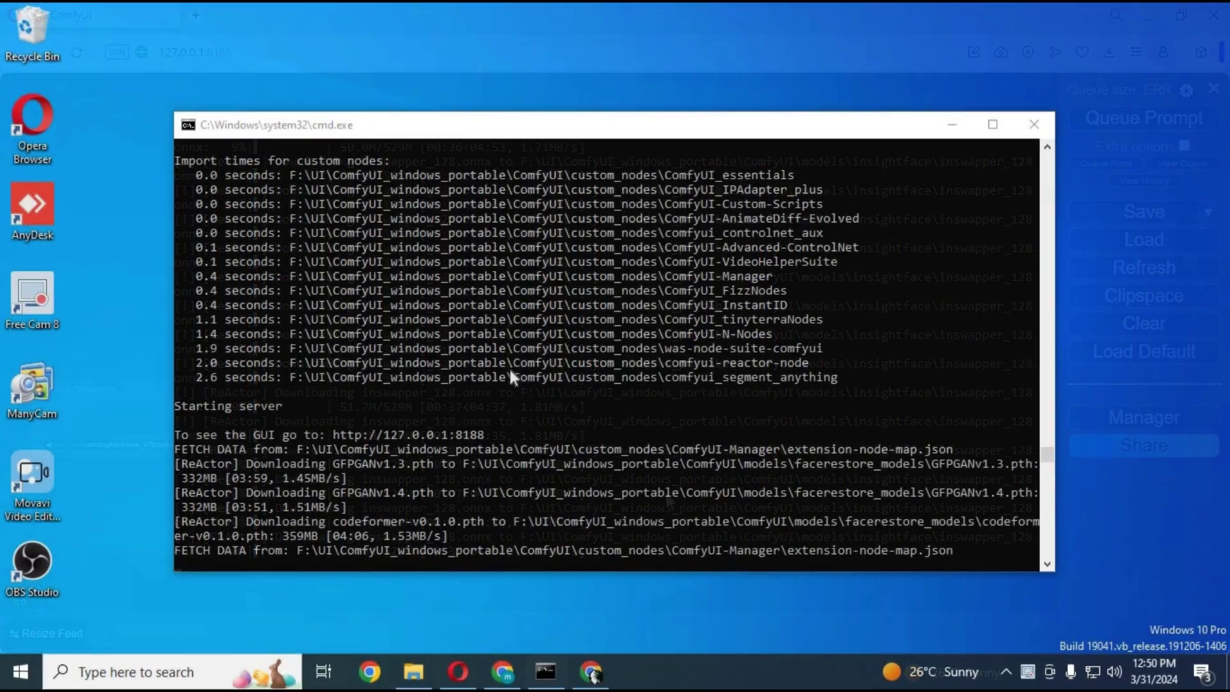
pyautogui.click(457, 672)
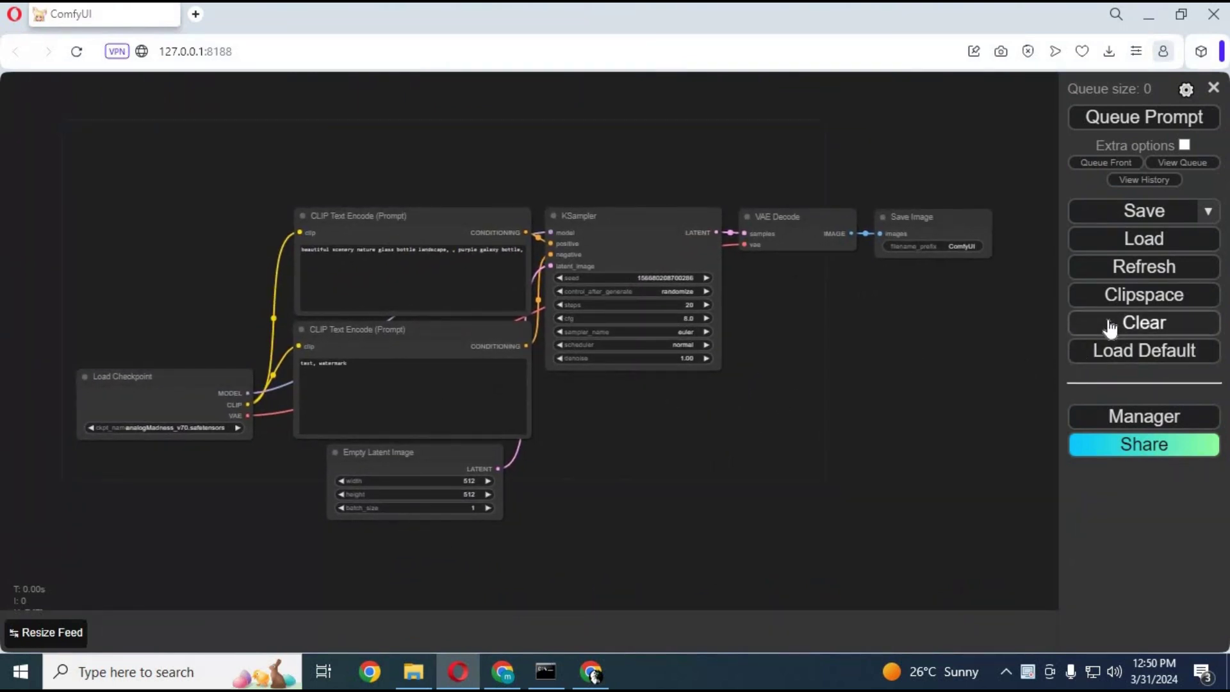
# Clear the default workflow and add a Load Image node at the upper left
pyautogui.click(1151, 335)
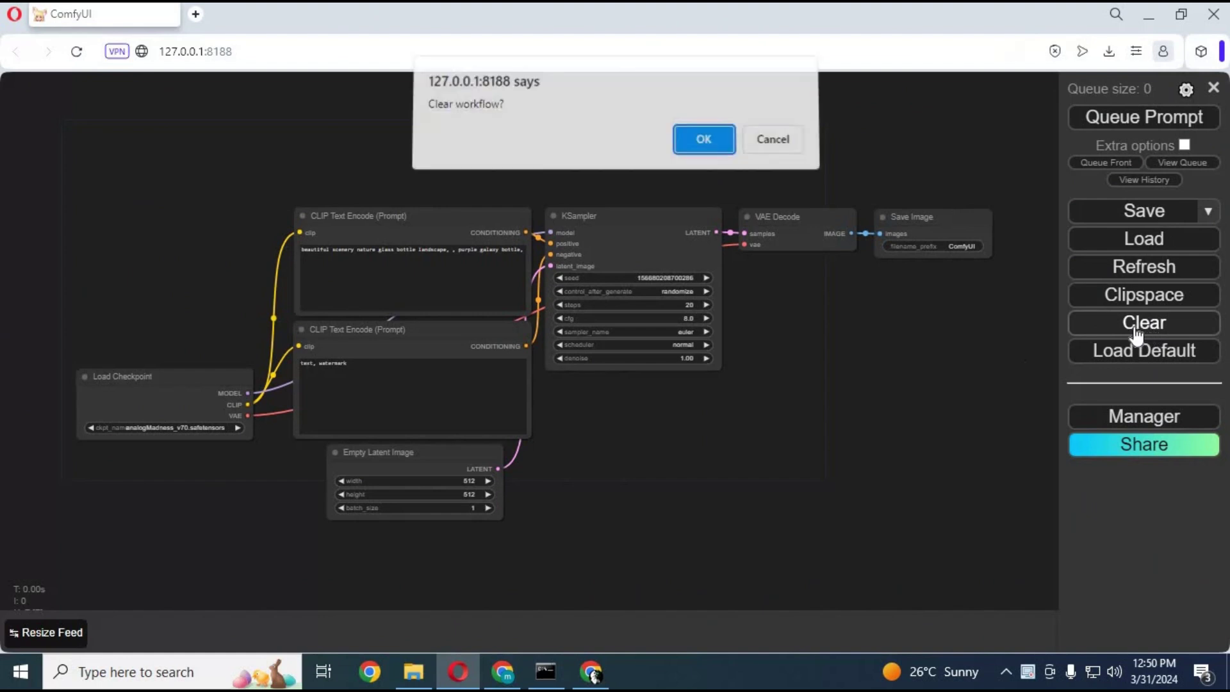
pyautogui.click(698, 144)
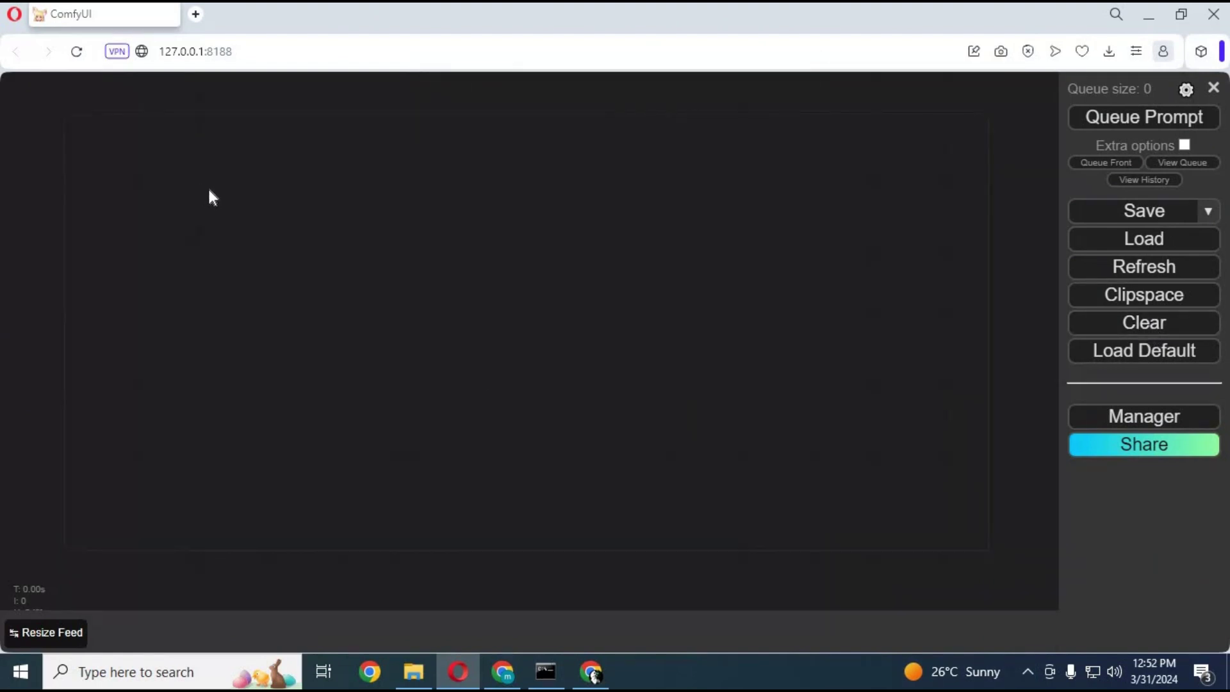
pyautogui.rightClick(209, 192)
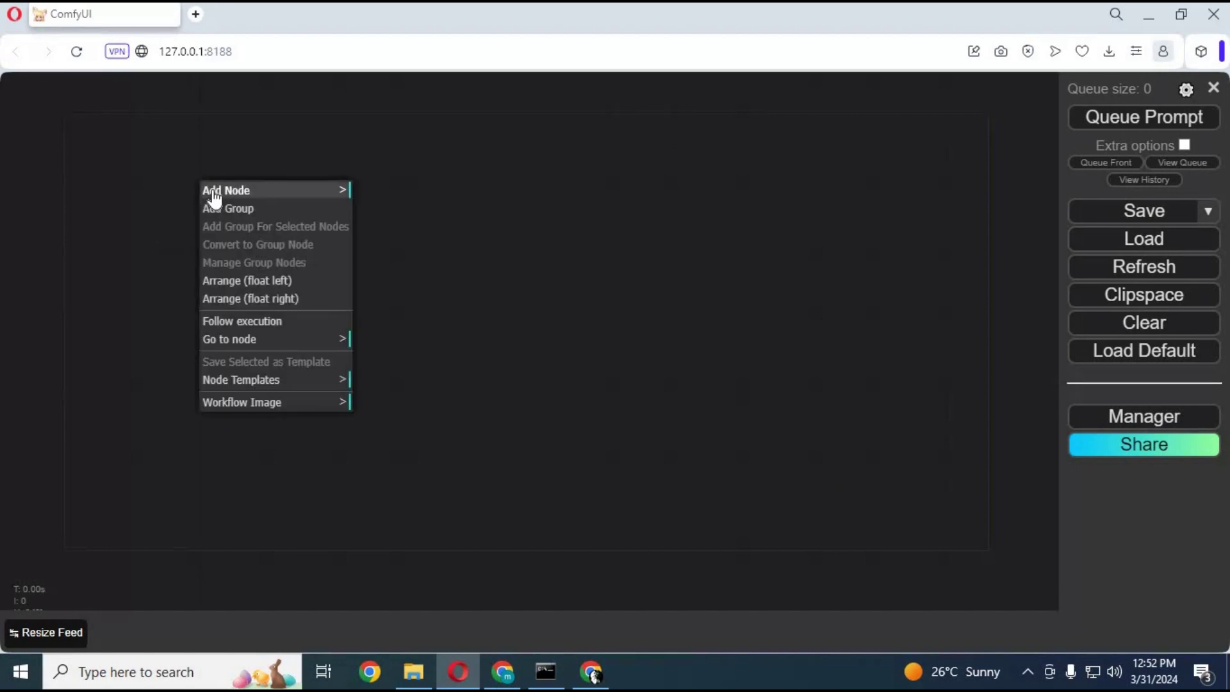
pyautogui.click(281, 193)
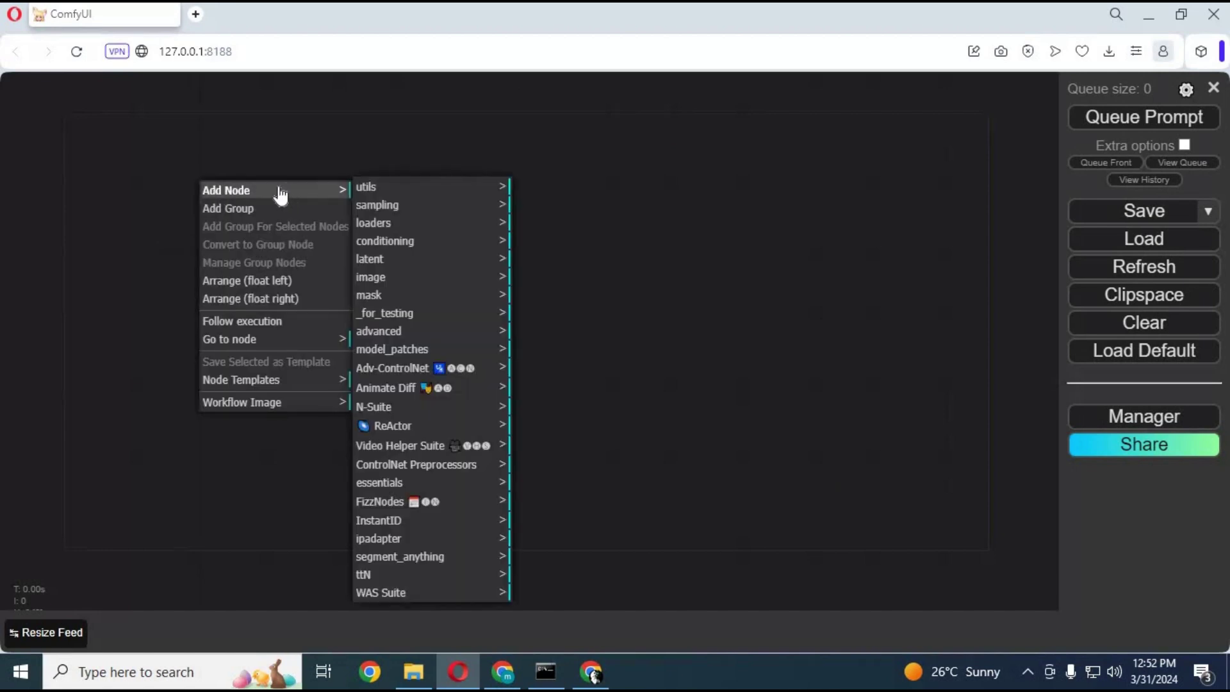
pyautogui.click(405, 281)
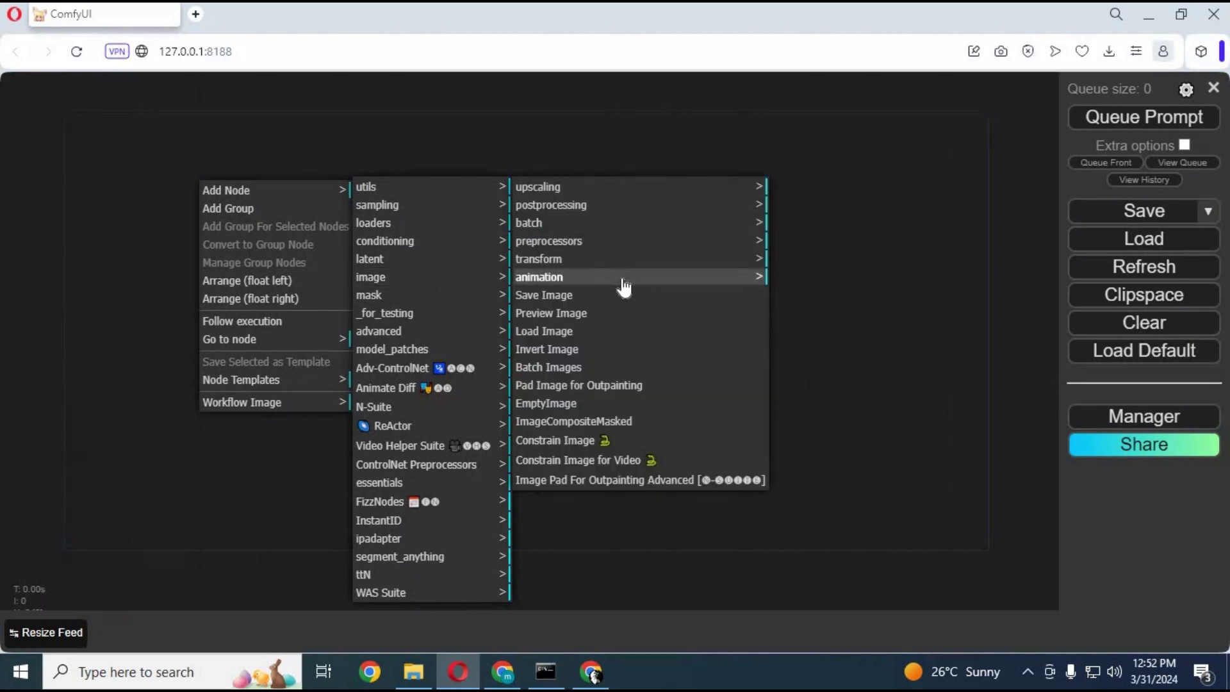
pyautogui.click(544, 331)
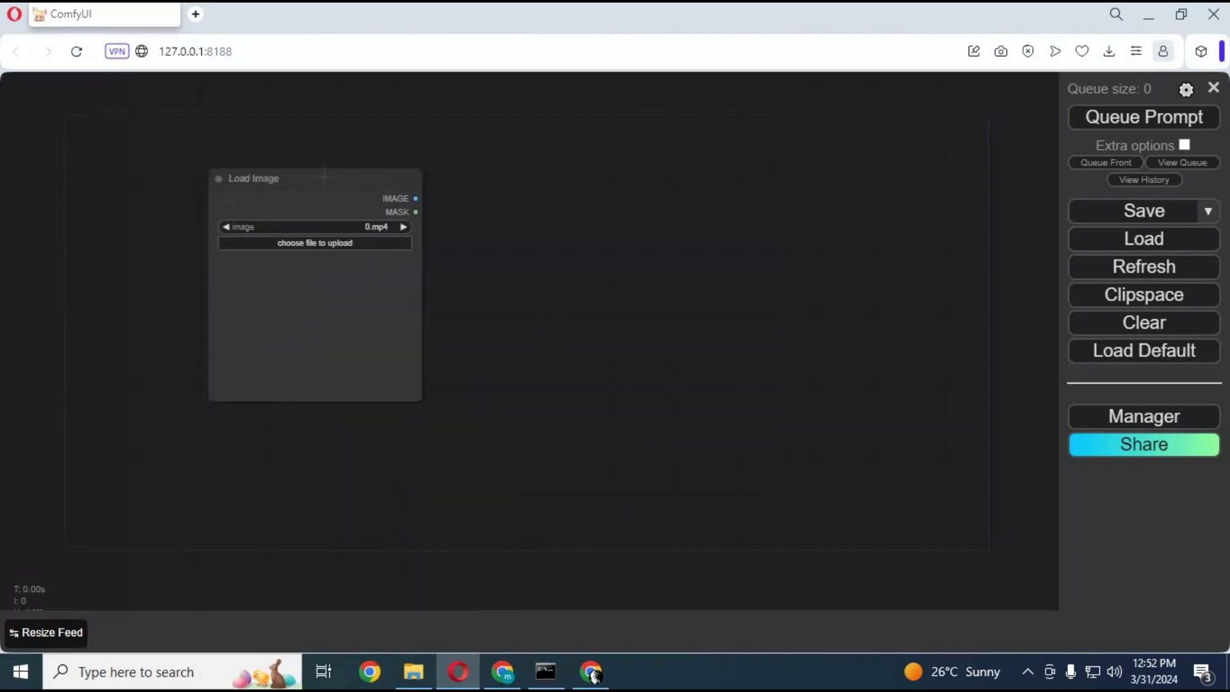
pyautogui.moveTo(324, 177); pyautogui.dragTo(228, 115)
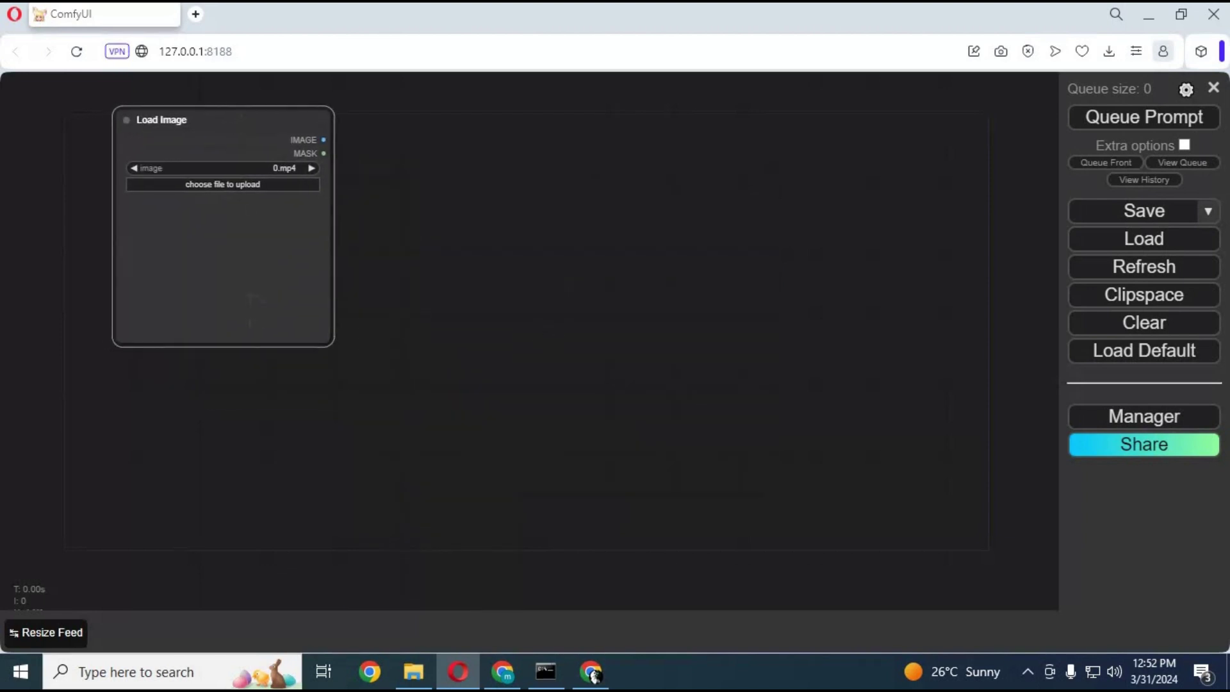
# Clone the Load Image node and place the copy below the original
pyautogui.rightClick(251, 296)
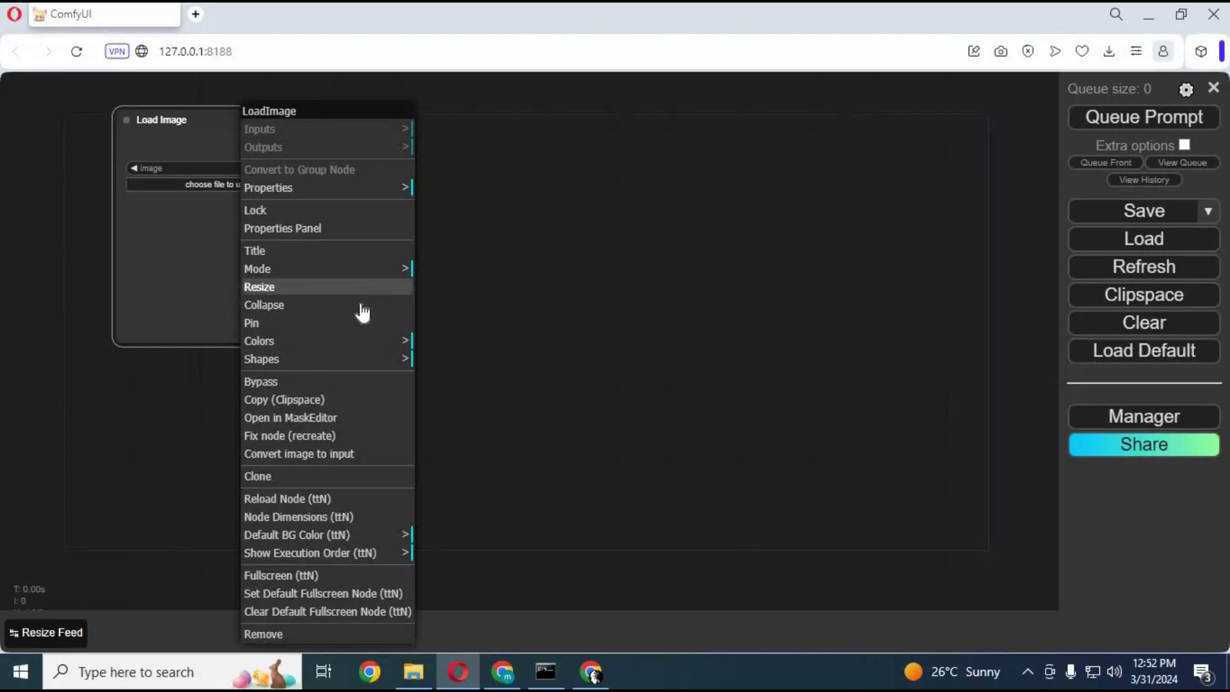
pyautogui.click(277, 478)
pyautogui.moveTo(163, 120)
pyautogui.mouseDown()
pyautogui.moveTo(176, 239)
pyautogui.moveTo(160, 391)
pyautogui.moveTo(233, 372)
pyautogui.mouseUp()
pyautogui.scroll(-2, 236, 378)
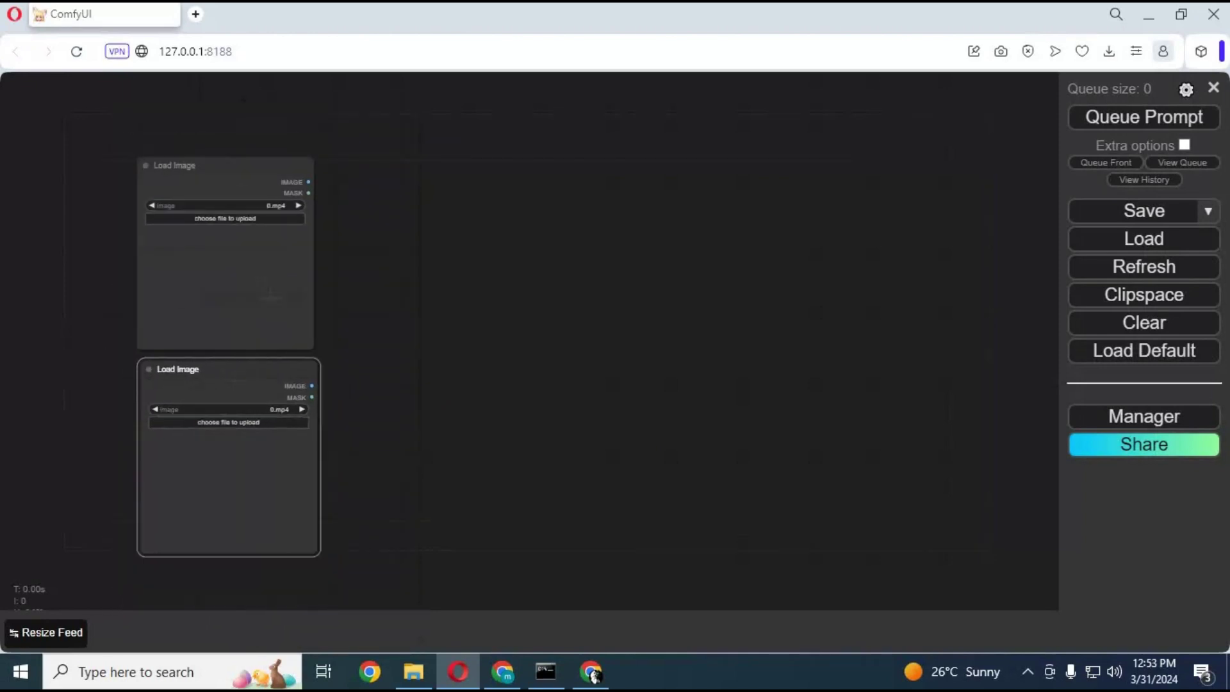
pyautogui.moveTo(269, 294); pyautogui.dragTo(284, 290)
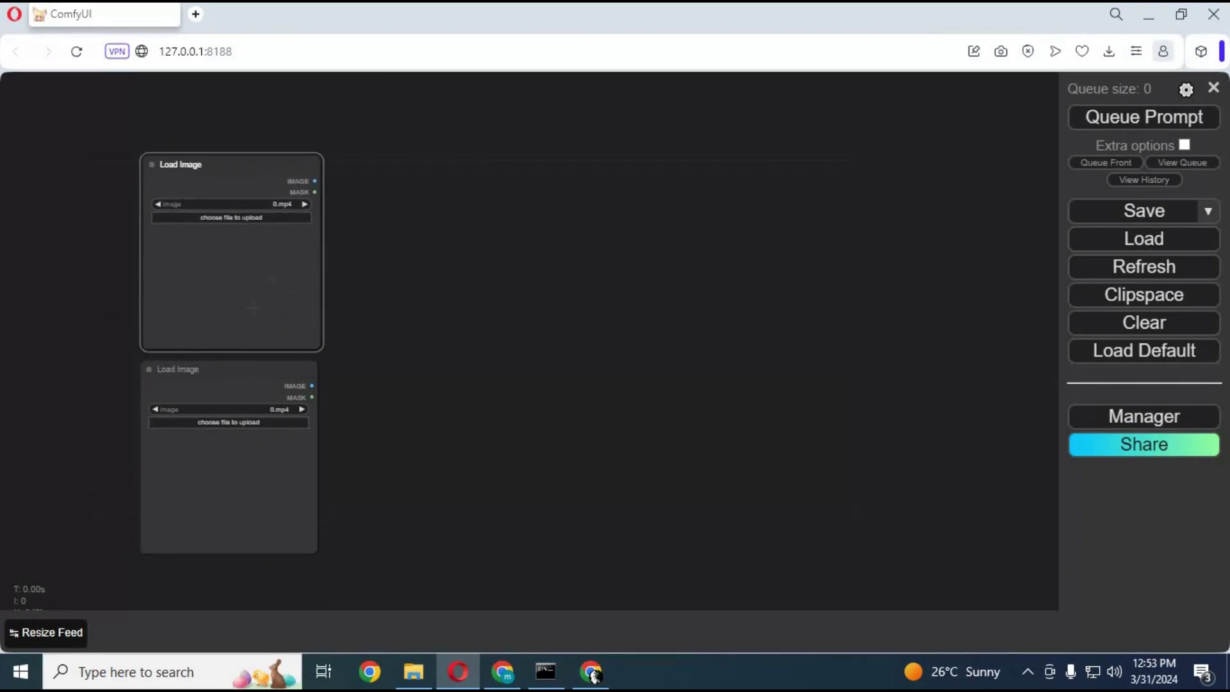
# Search 'react' and place a ReActor - Fast Face Swap node beside the Load Image nodes
pyautogui.doubleClick(444, 232)
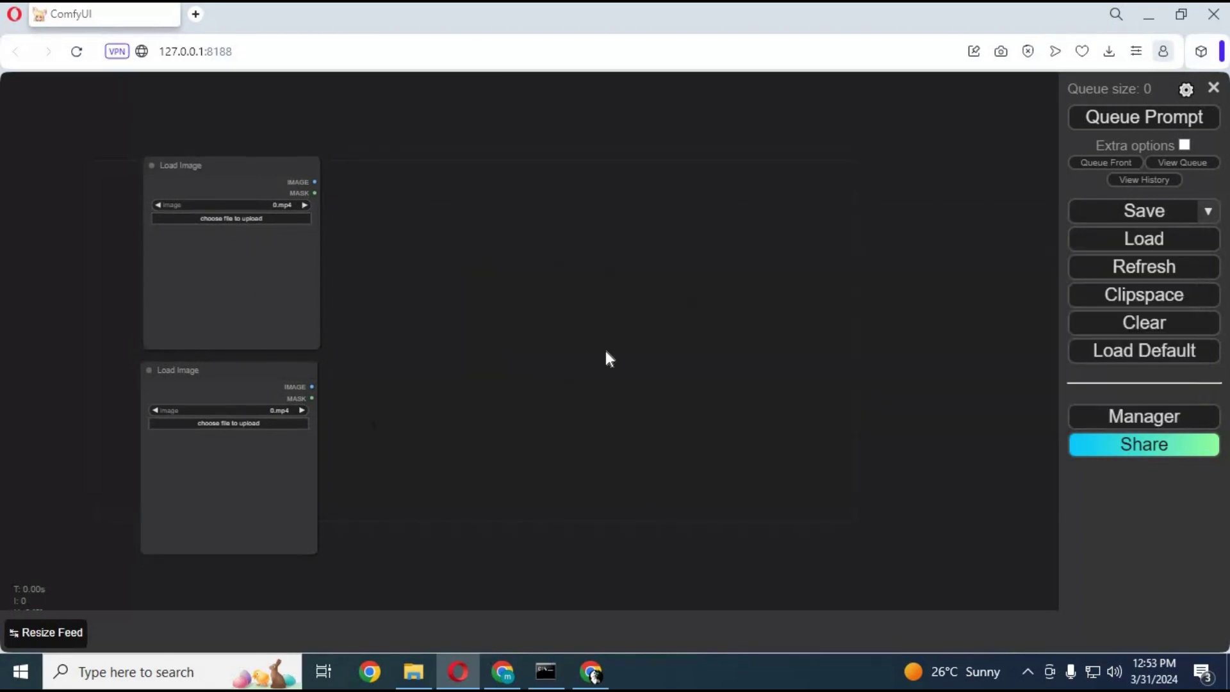
pyautogui.doubleClick(440, 312)
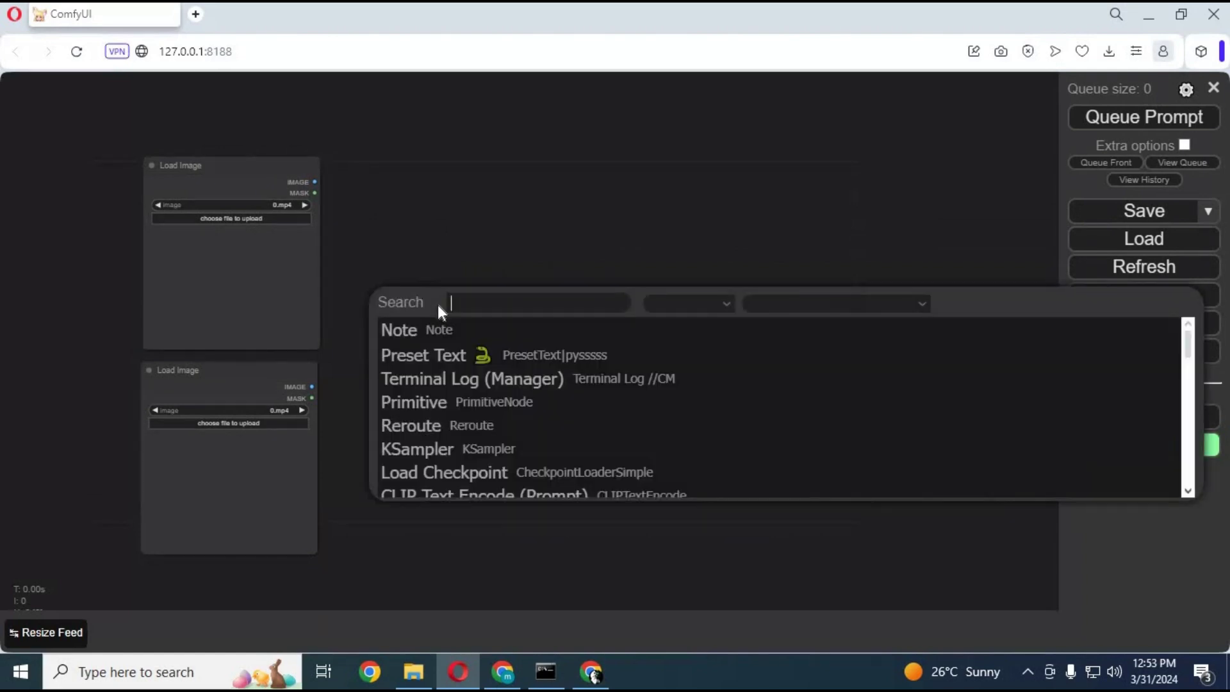
pyautogui.write('react')
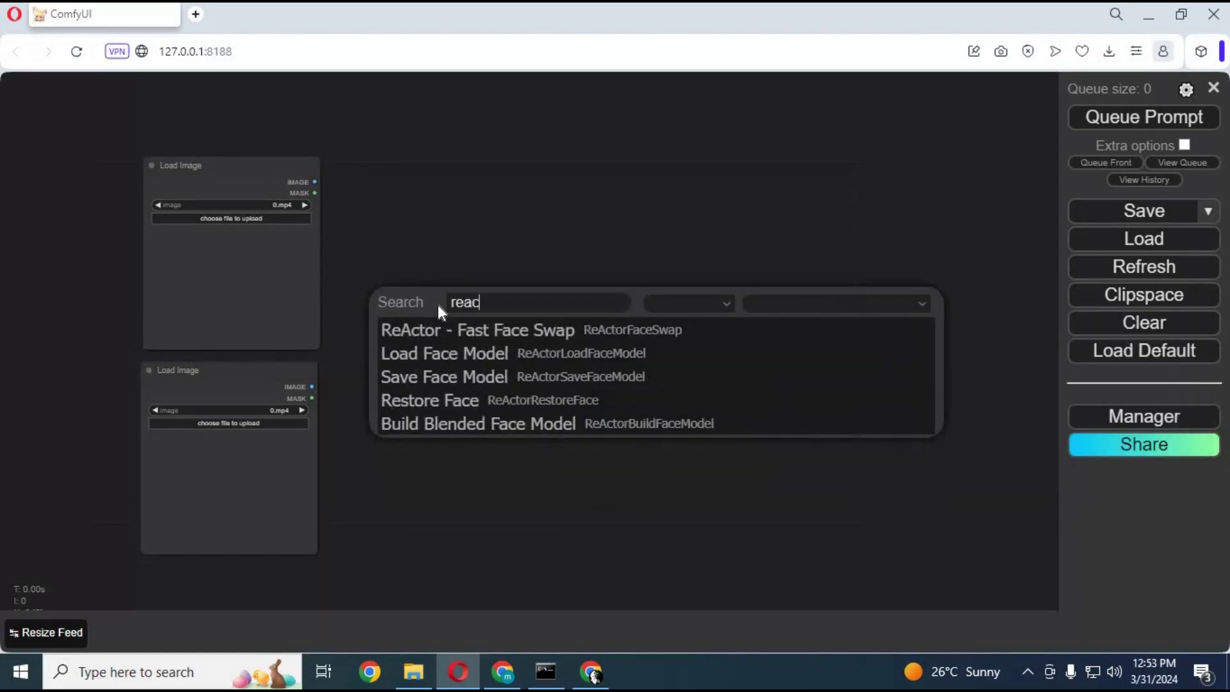
pyautogui.click(514, 329)
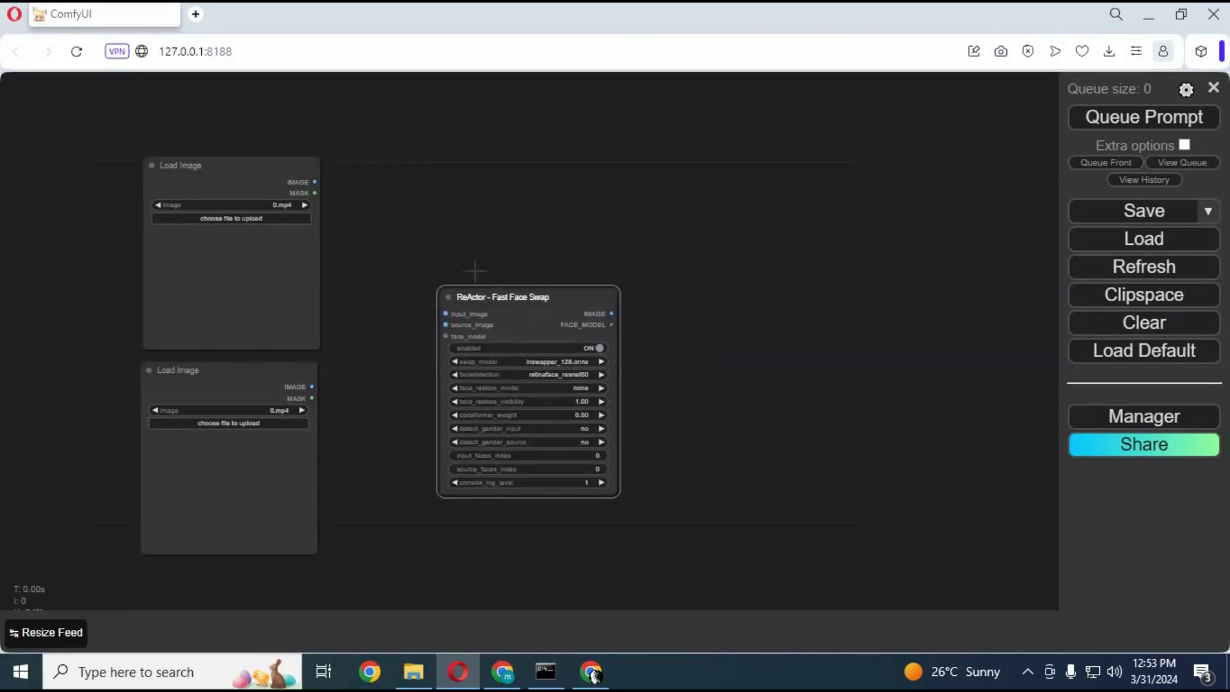
pyautogui.moveTo(530, 311); pyautogui.dragTo(469, 266)
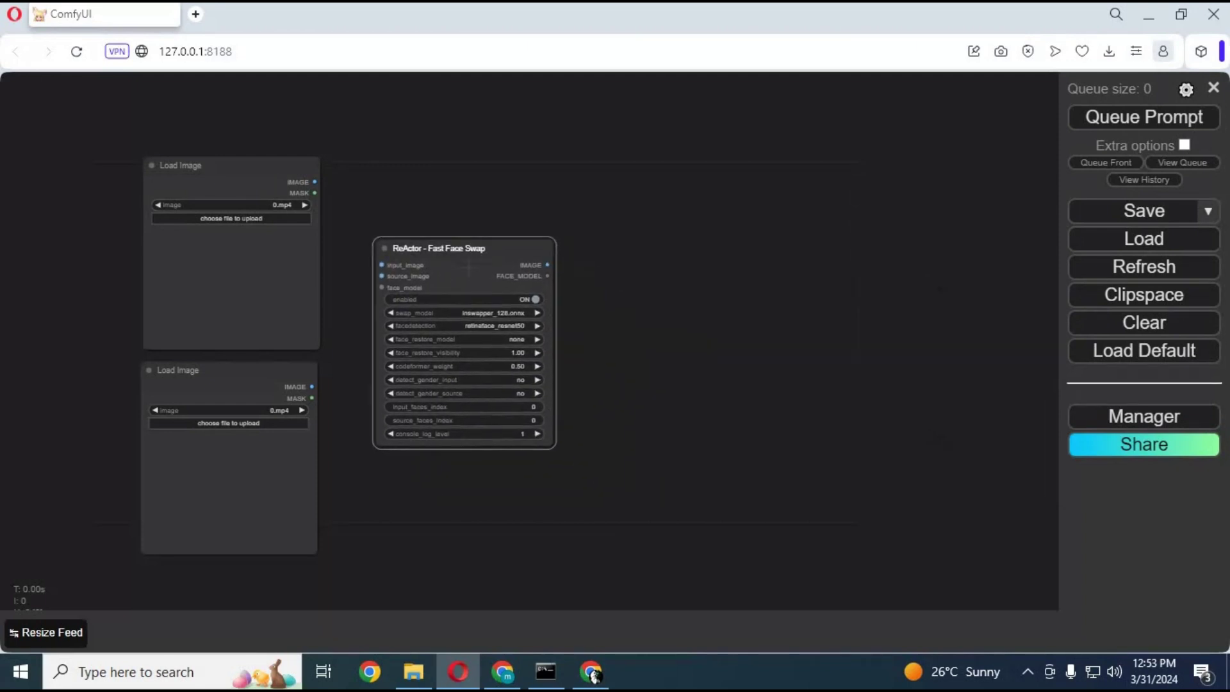
pyautogui.rightClick(682, 263)
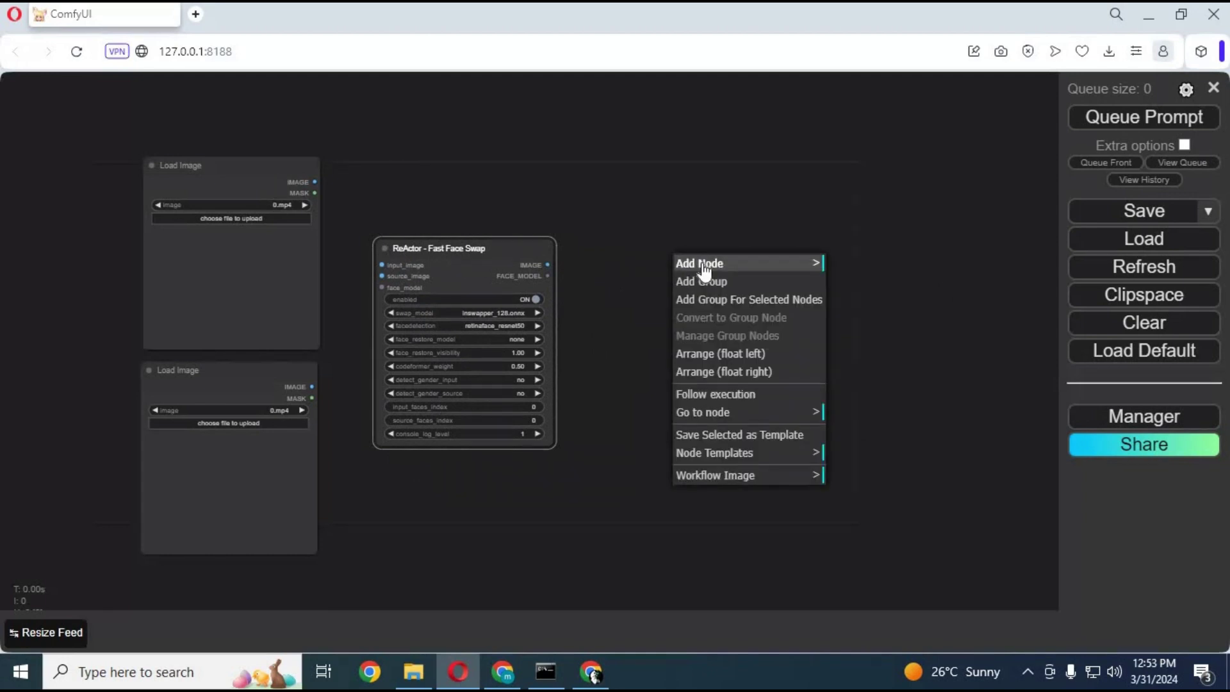
pyautogui.click(700, 263)
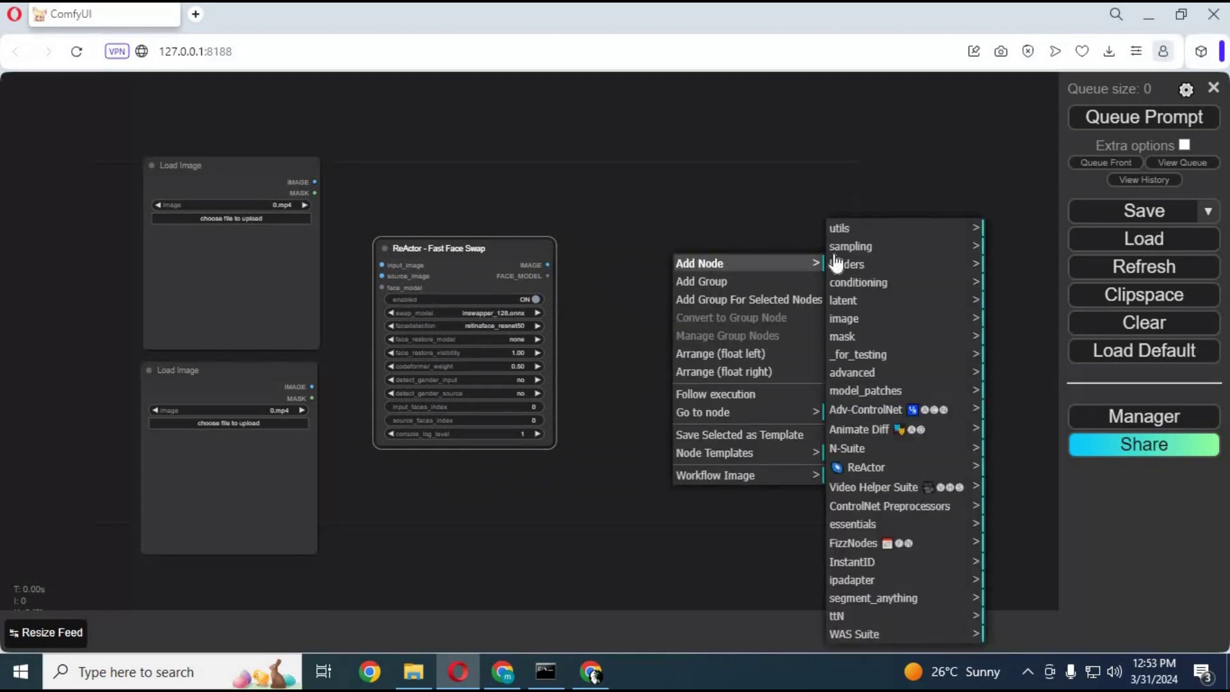
# Add a Preview Image node from the image category at the top right of the canvas
pyautogui.click(890, 320)
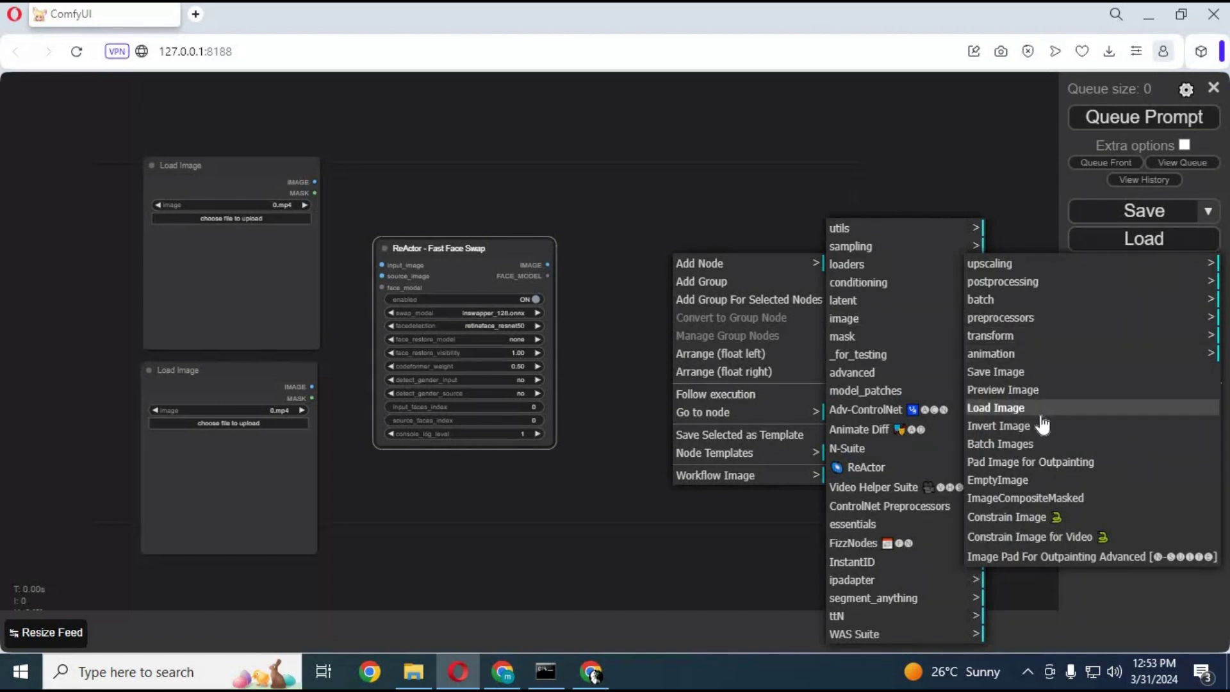
pyautogui.click(1005, 388)
pyautogui.moveTo(723, 253); pyautogui.dragTo(732, 200)
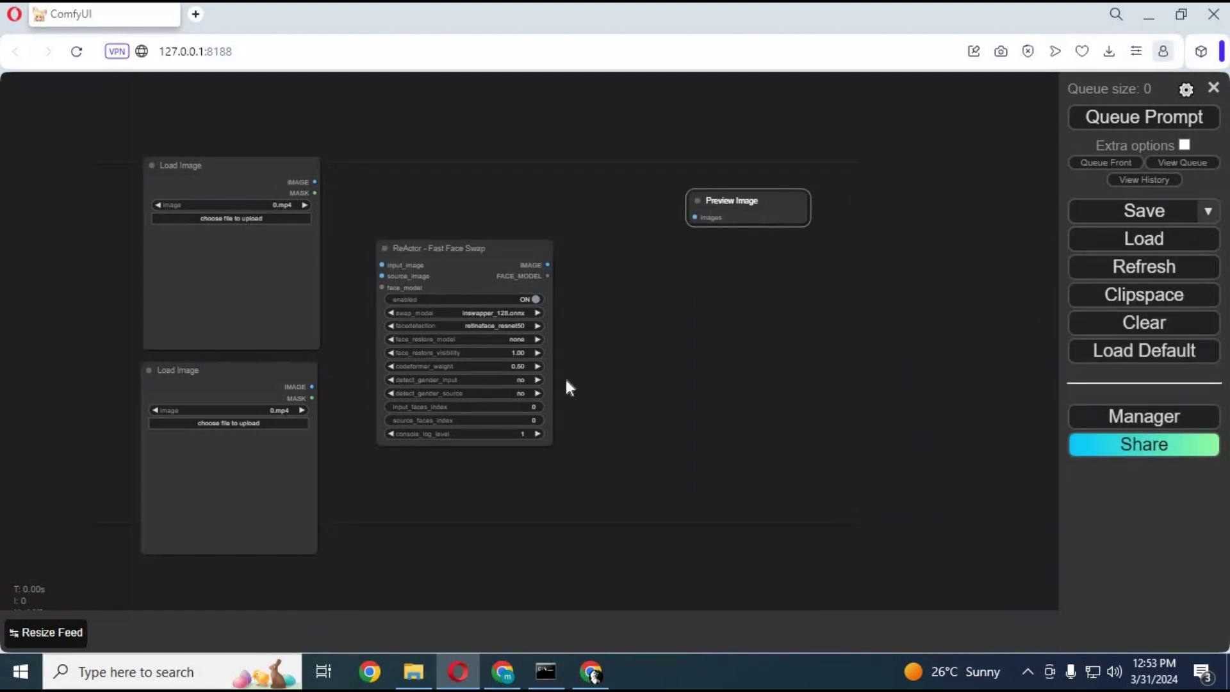
pyautogui.scroll(1, 567, 379)
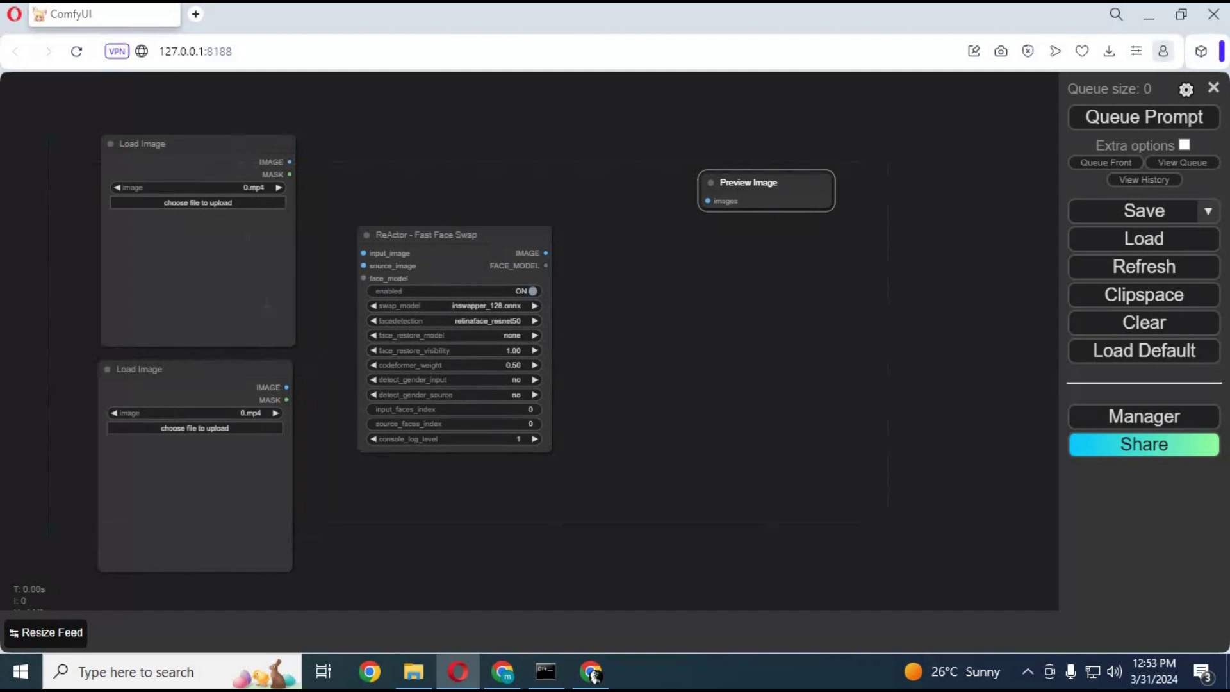
# Wire the upper Load Image to source_image, the lower to input_image, and ReActor's output to Preview Image
pyautogui.moveTo(290, 162); pyautogui.dragTo(365, 265)
pyautogui.moveTo(286, 387); pyautogui.dragTo(363, 253)
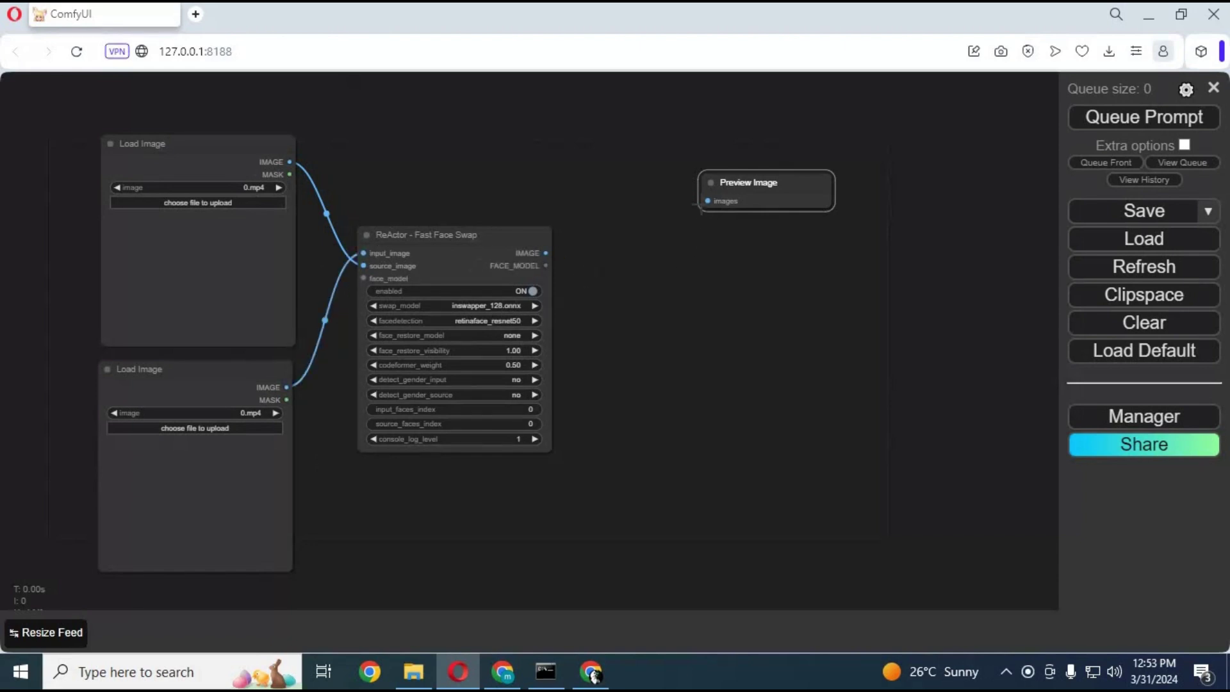
pyautogui.moveTo(691, 201); pyautogui.dragTo(546, 253)
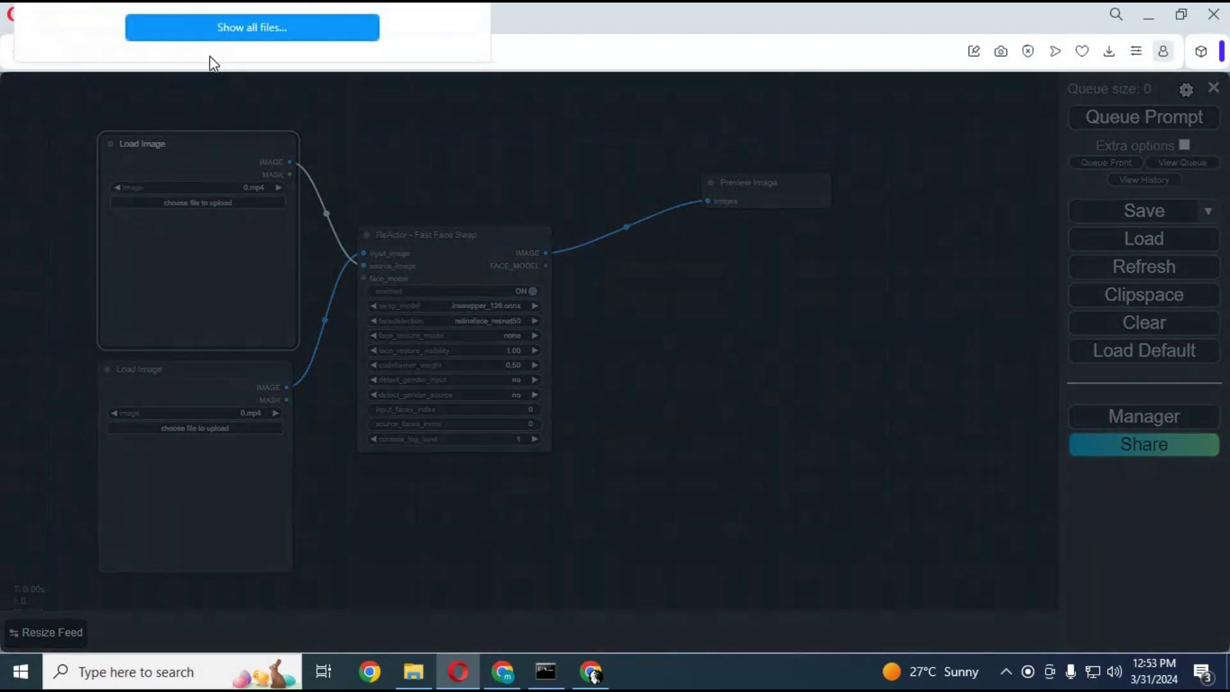
# Load the 2024-02-08 portrait into the upper Load Image node and 2024-02-07_09h11_40.png into the lower one
pyautogui.click(221, 28)
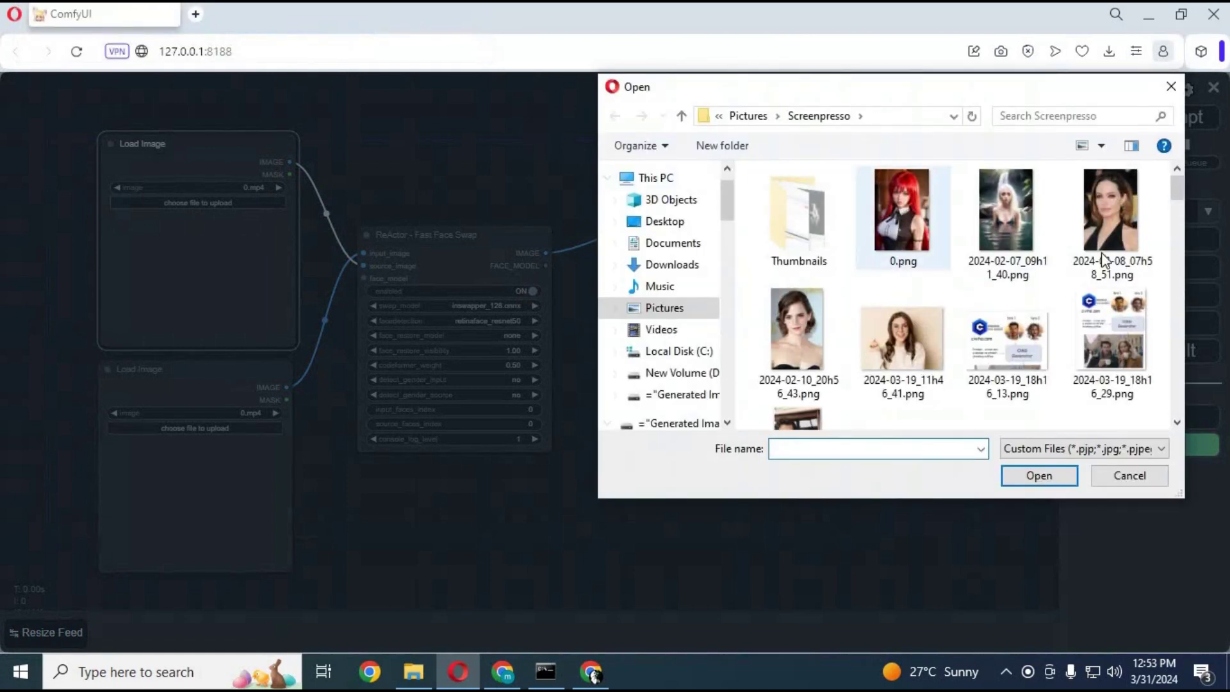
pyautogui.doubleClick(1121, 231)
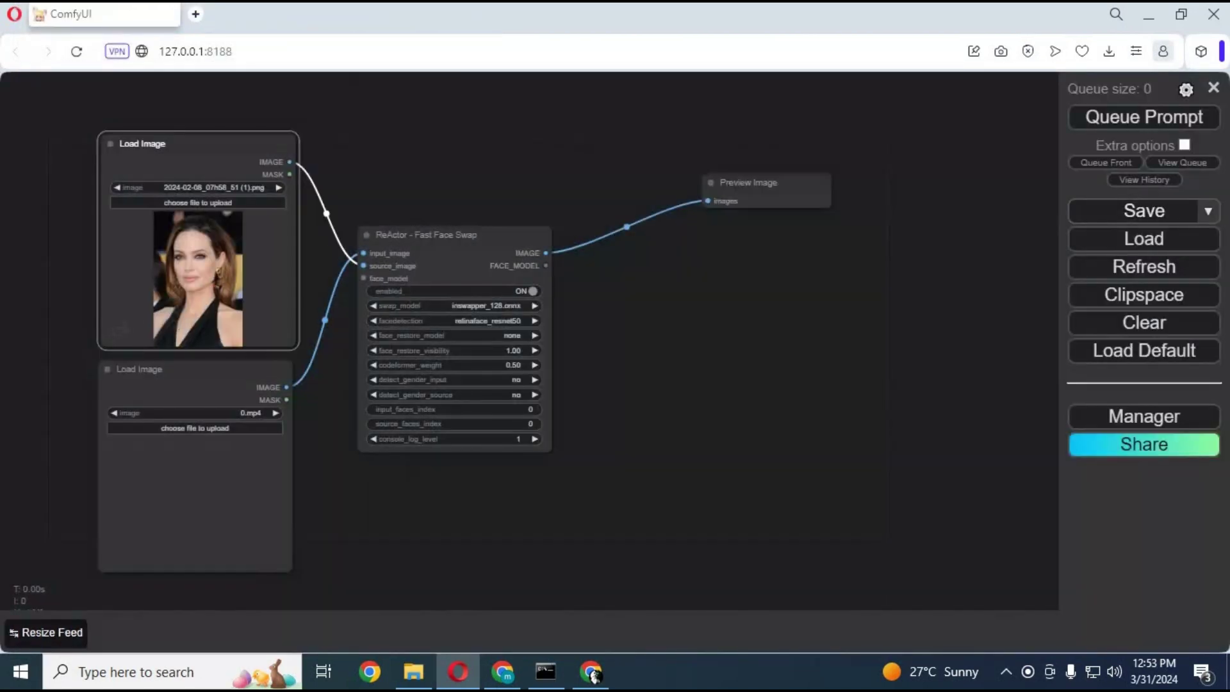
pyautogui.click(194, 428)
pyautogui.click(291, 36)
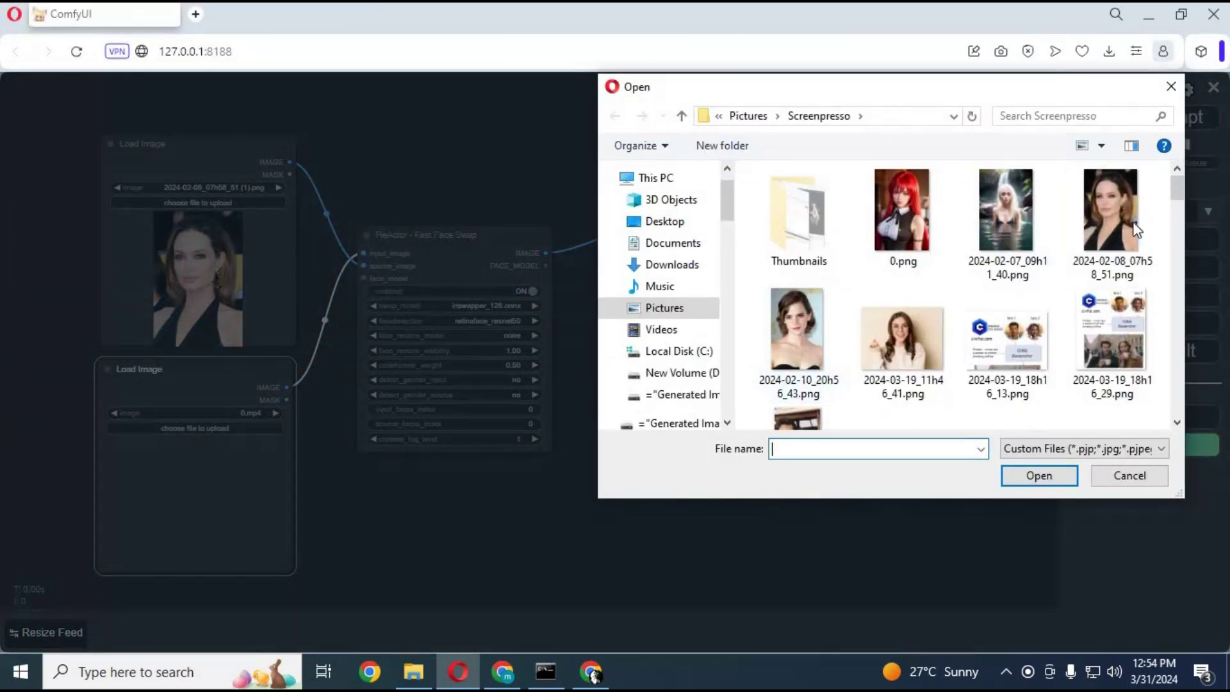
pyautogui.doubleClick(1003, 205)
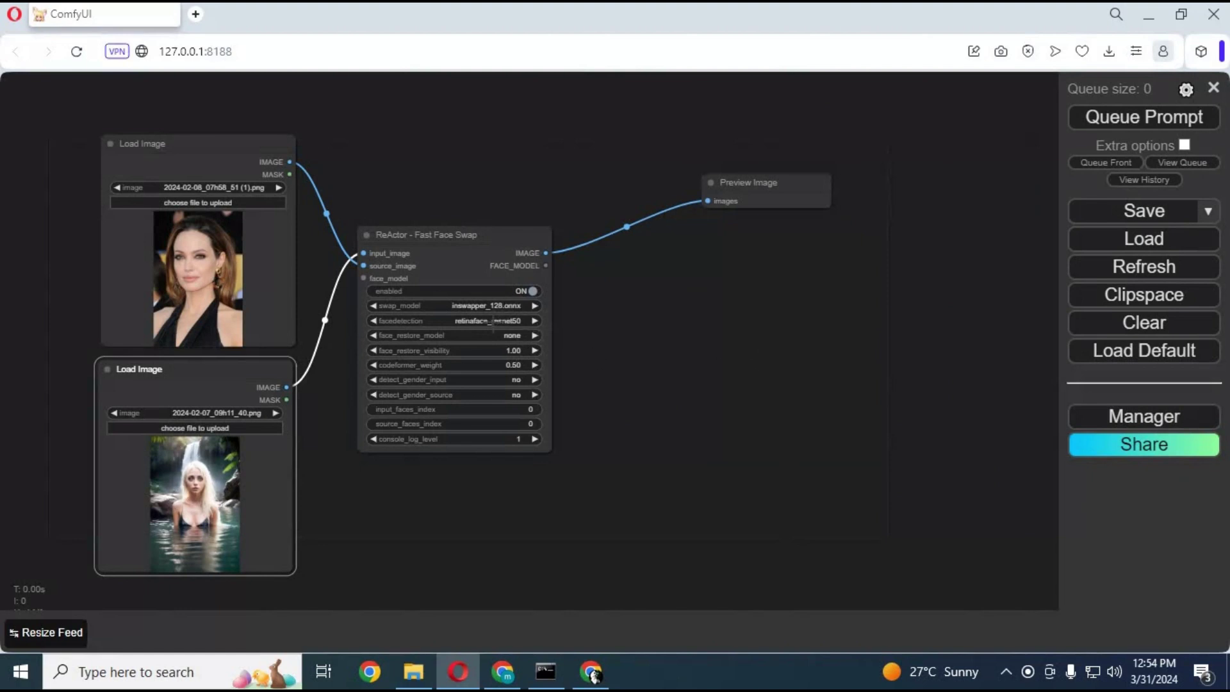
pyautogui.click(493, 322)
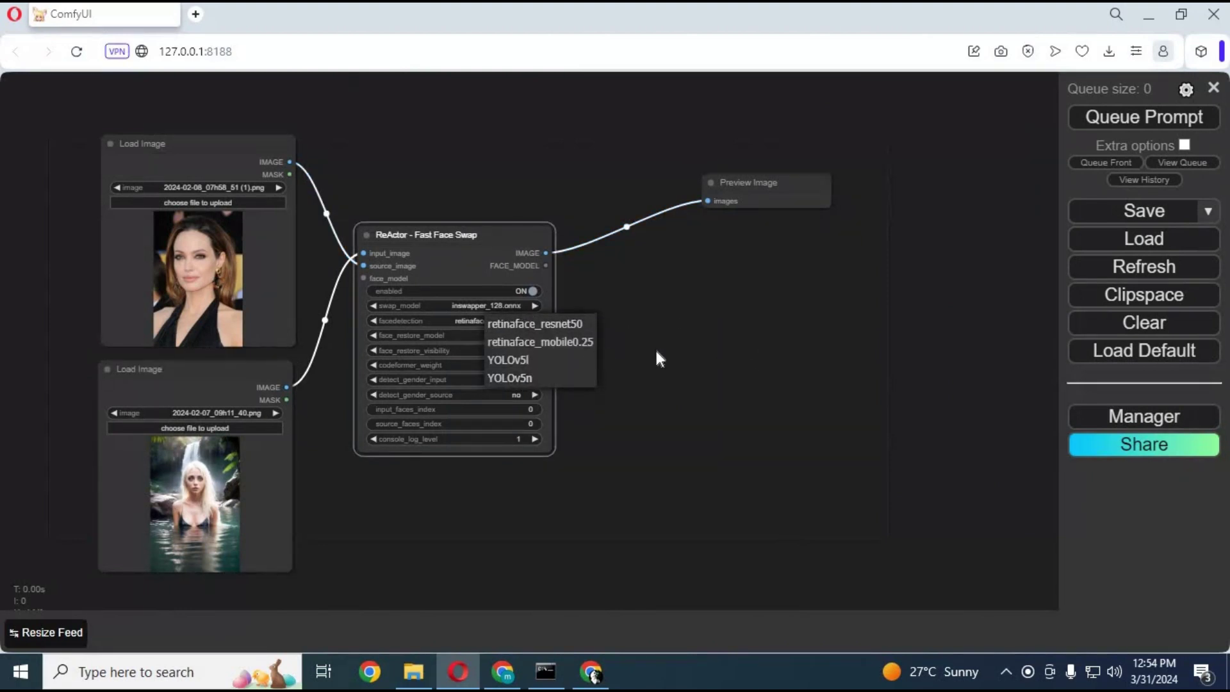
# Keep retinaface_resnet50 detection and restore faces with codeformer-v0.1.0.pth at codeformer weight 0.85
pyautogui.click(685, 353)
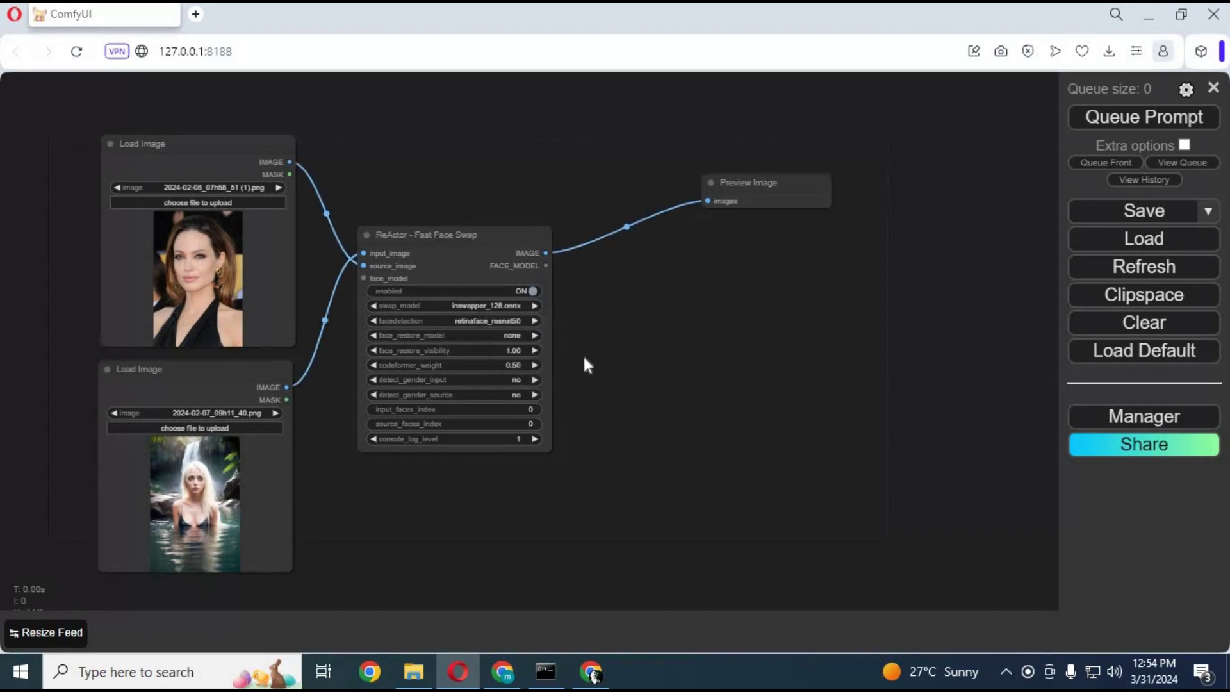
pyautogui.click(490, 337)
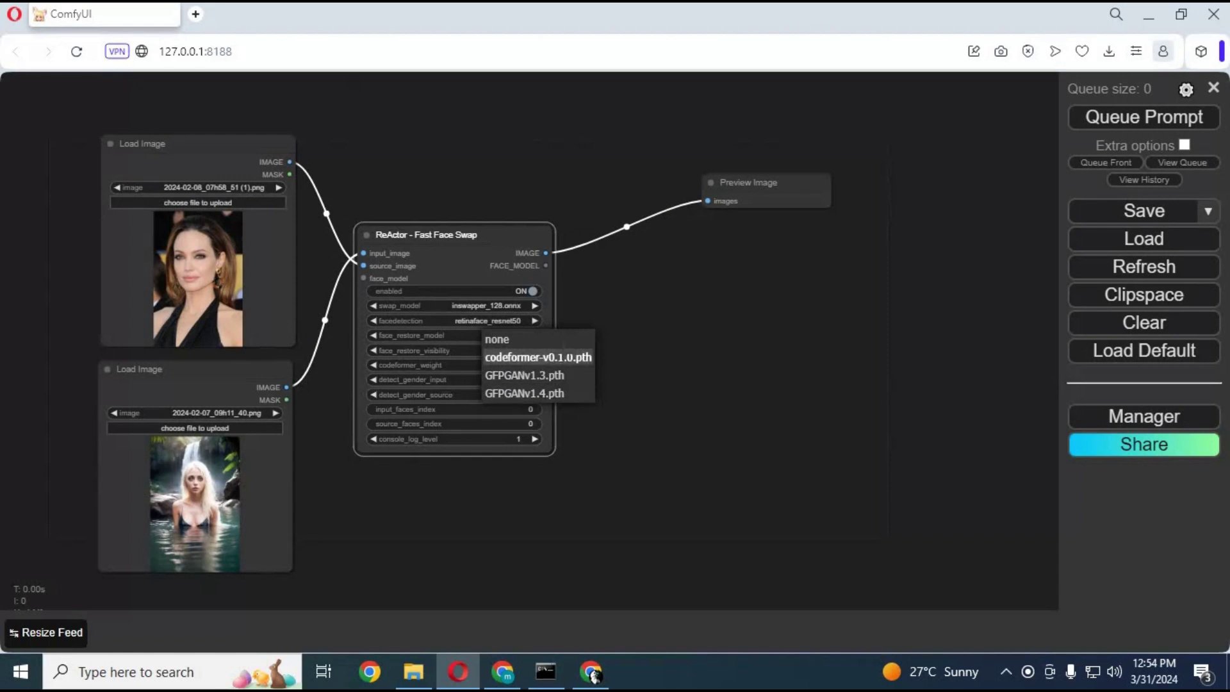
pyautogui.click(564, 359)
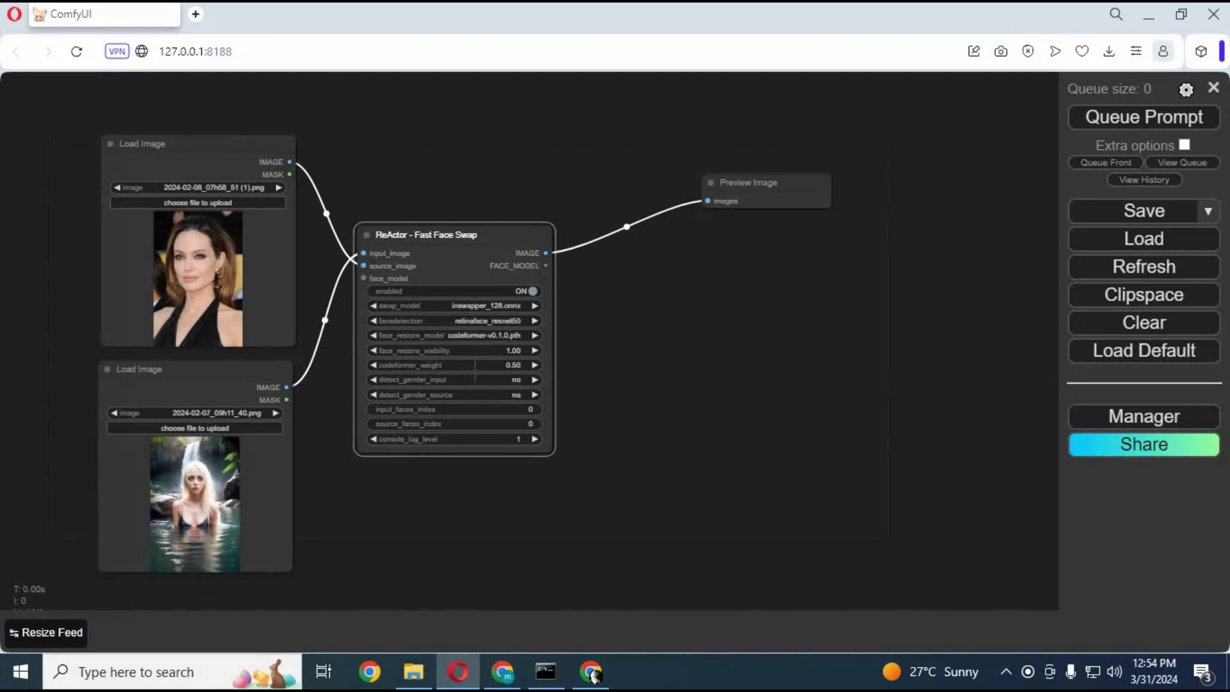
pyautogui.moveTo(488, 365); pyautogui.dragTo(465, 365)
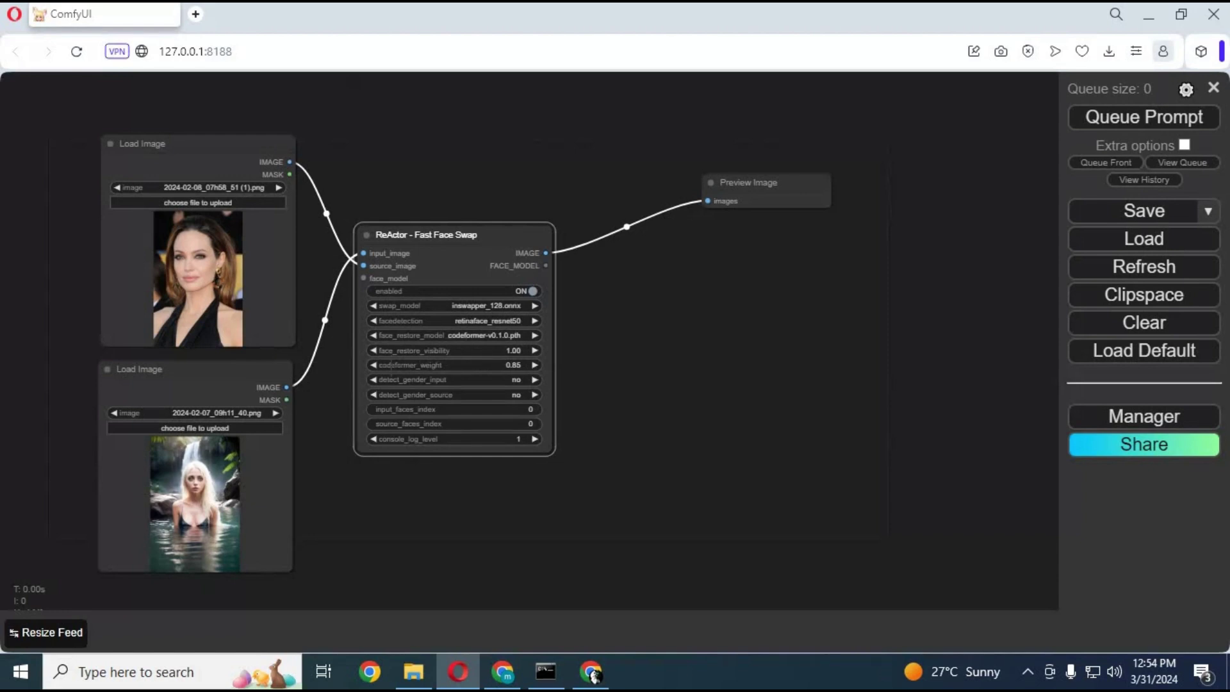
# Queue the face-swap workflow and inspect the swapped waterfall picture in Preview Image
pyautogui.click(1129, 121)
pyautogui.click(548, 679)
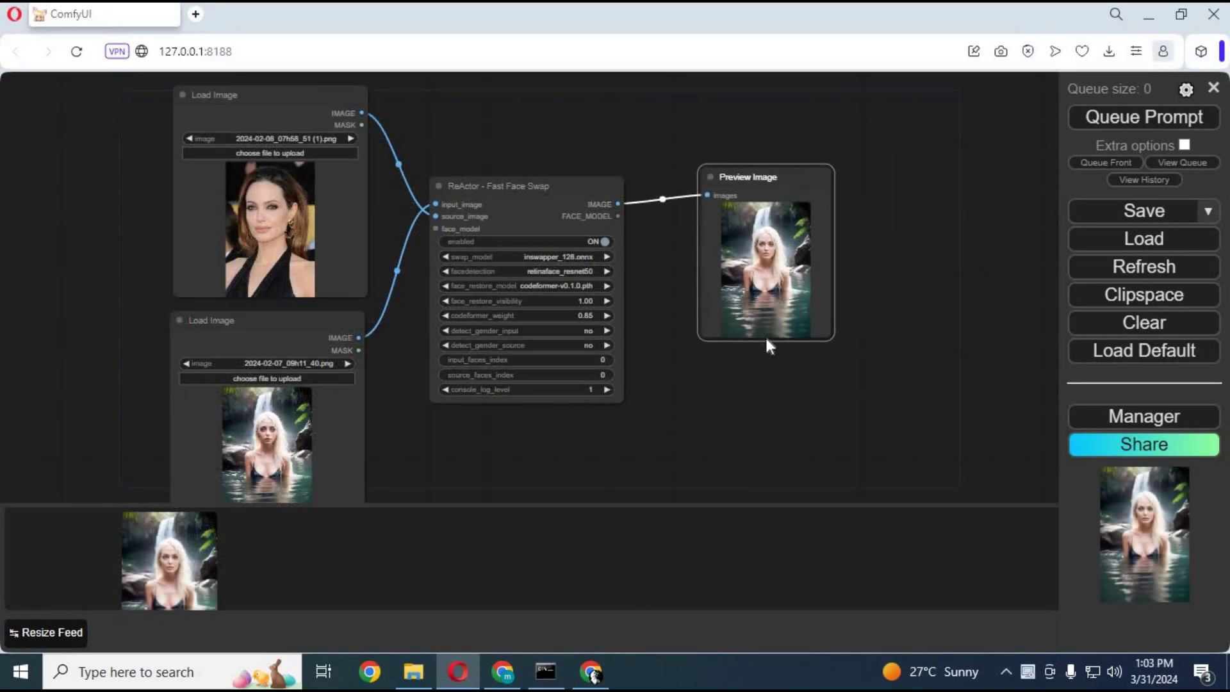
pyautogui.scroll(8, 779, 317)
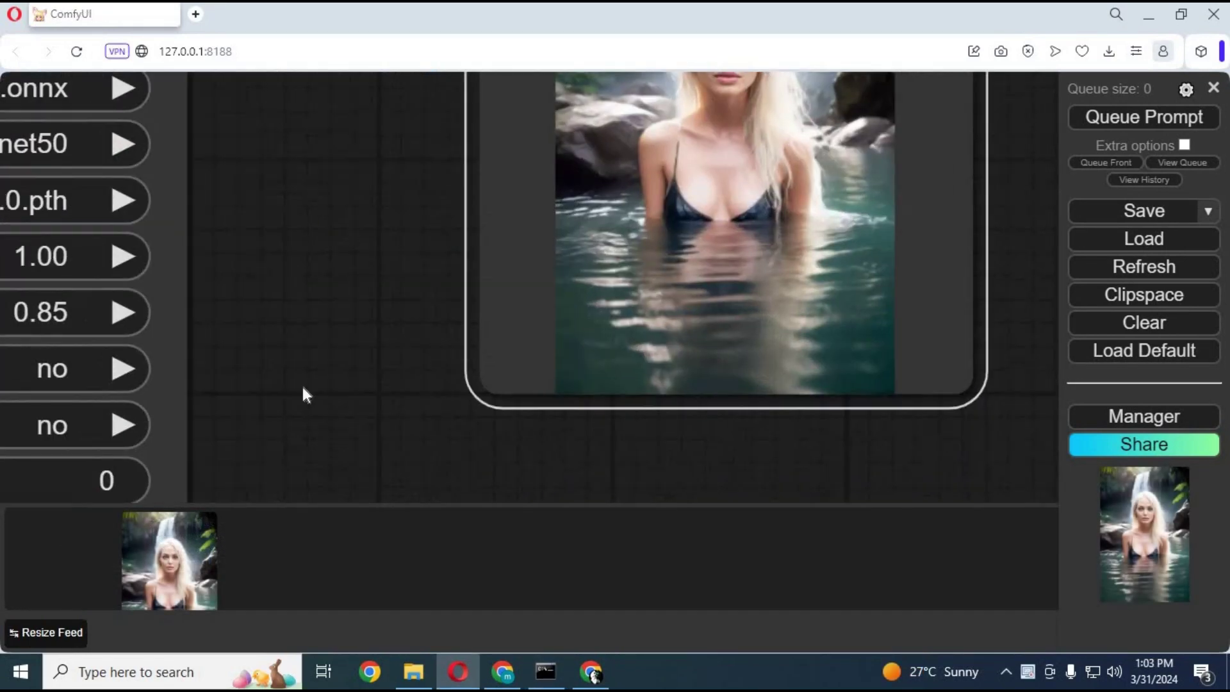
pyautogui.moveTo(301, 383); pyautogui.dragTo(207, 594)
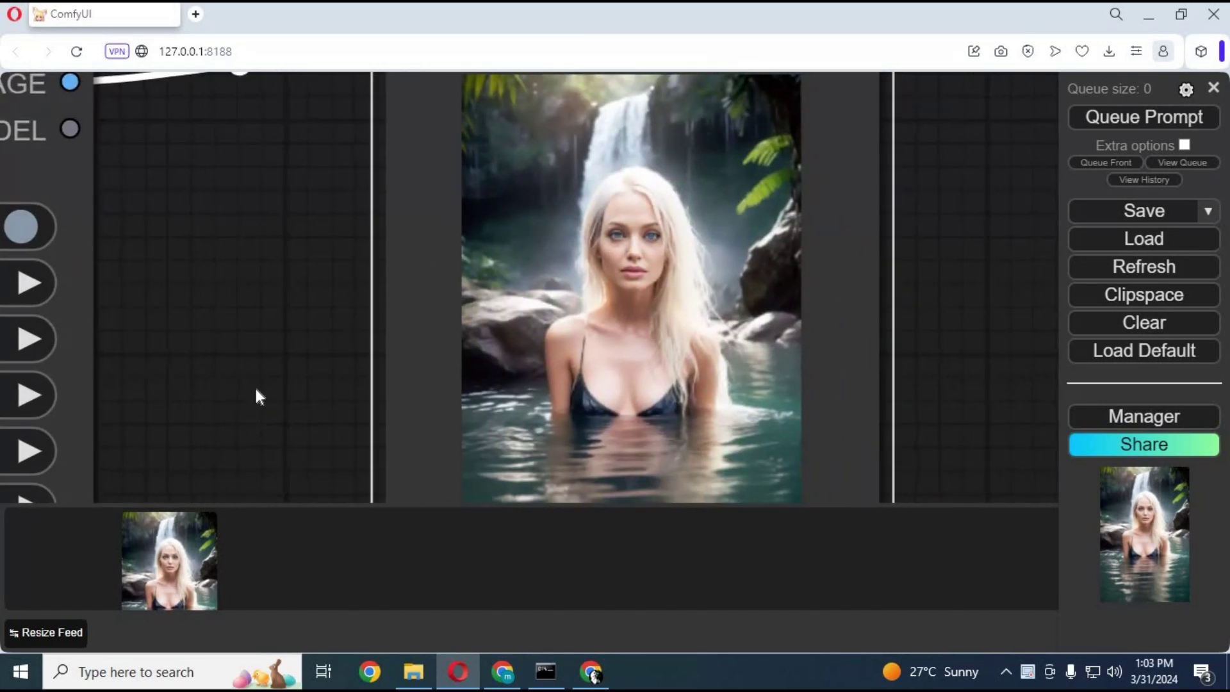
pyautogui.scroll(-2, 265, 387)
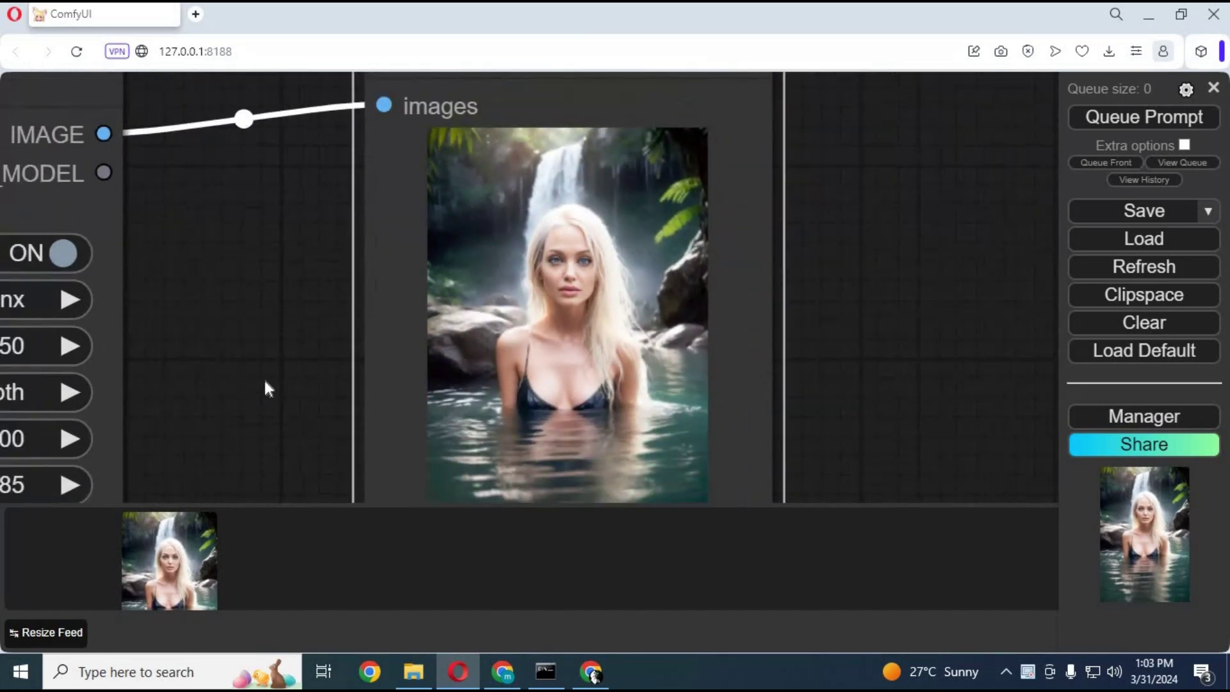
pyautogui.scroll(-3, 264, 388)
# Navigate back to the second Load Image node and begin uploading a new target photo
pyautogui.moveTo(380, 255); pyautogui.dragTo(723, 198)
pyautogui.scroll(-1, 723, 200)
pyautogui.scroll(-1, 723, 201)
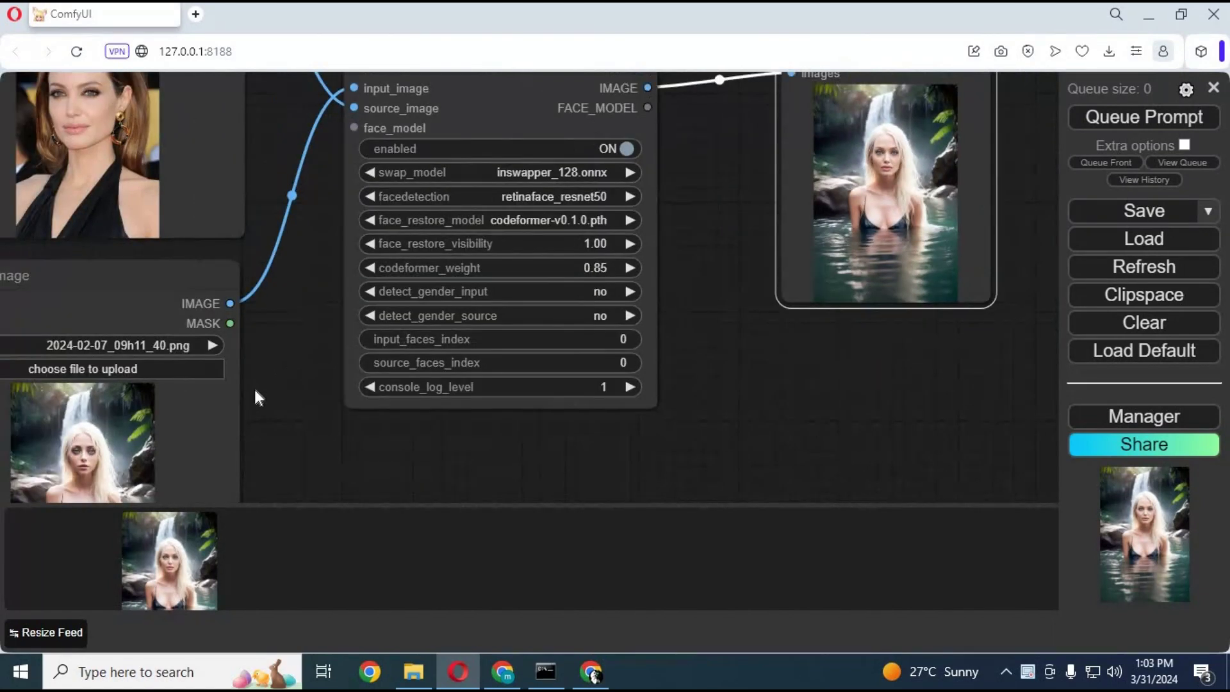
pyautogui.scroll(-1, 296, 398)
pyautogui.moveTo(382, 381); pyautogui.dragTo(629, 255)
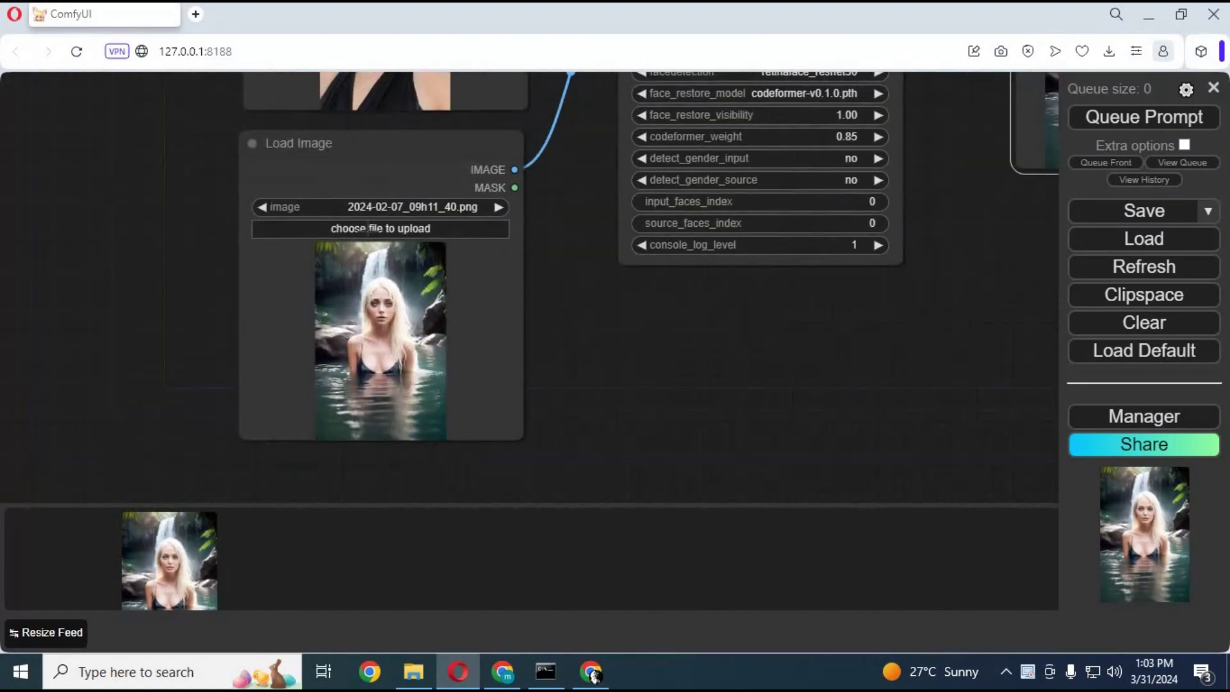
pyautogui.click(368, 230)
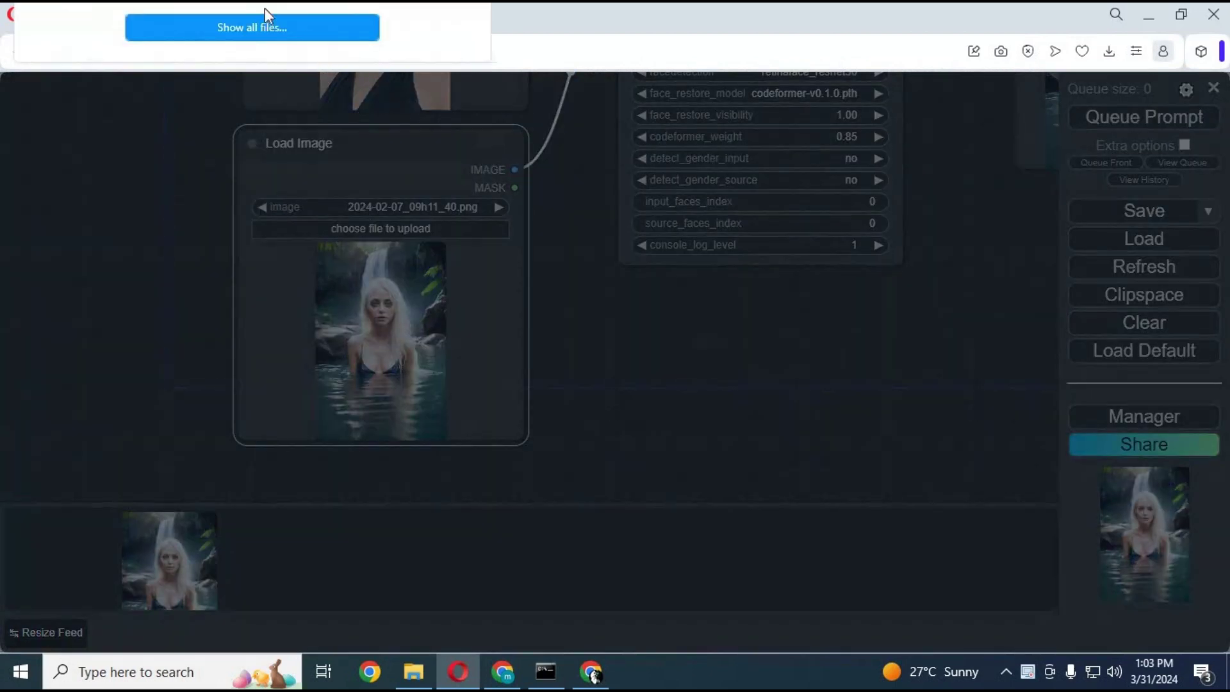
# Load the two-woman photo 2024-03-23_21h38_39.png into the second Load Image node and check it
pyautogui.click(262, 29)
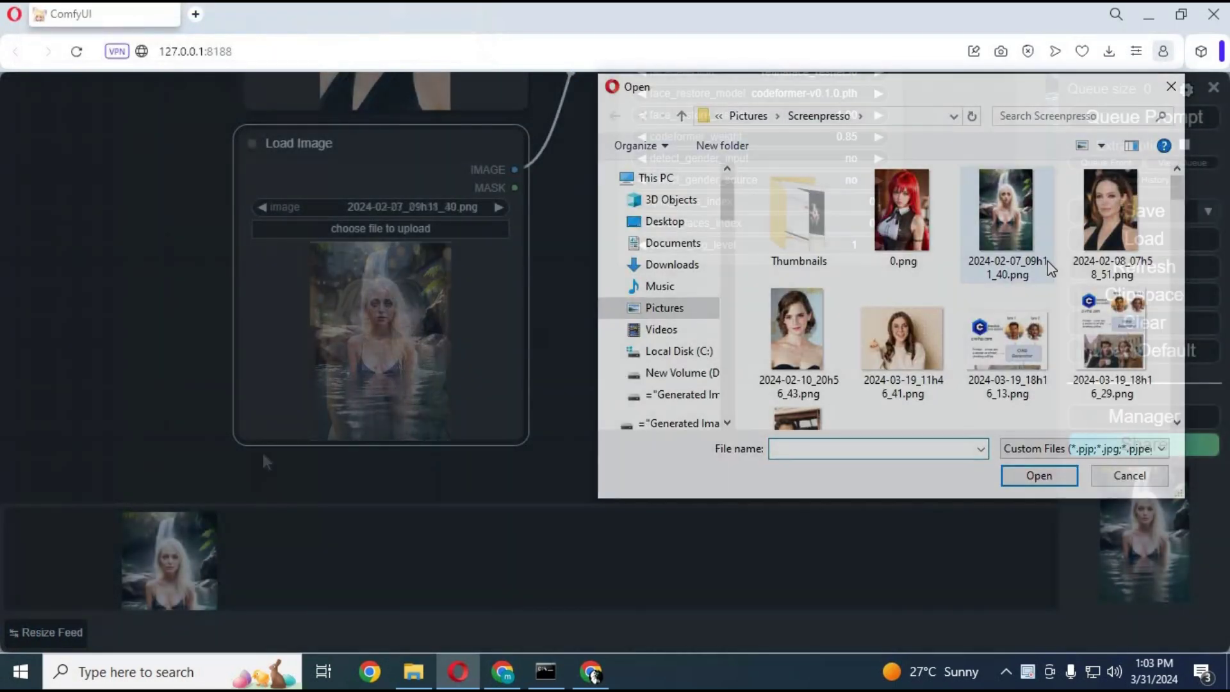
pyautogui.doubleClick(1009, 205)
pyautogui.scroll(3, 475, 342)
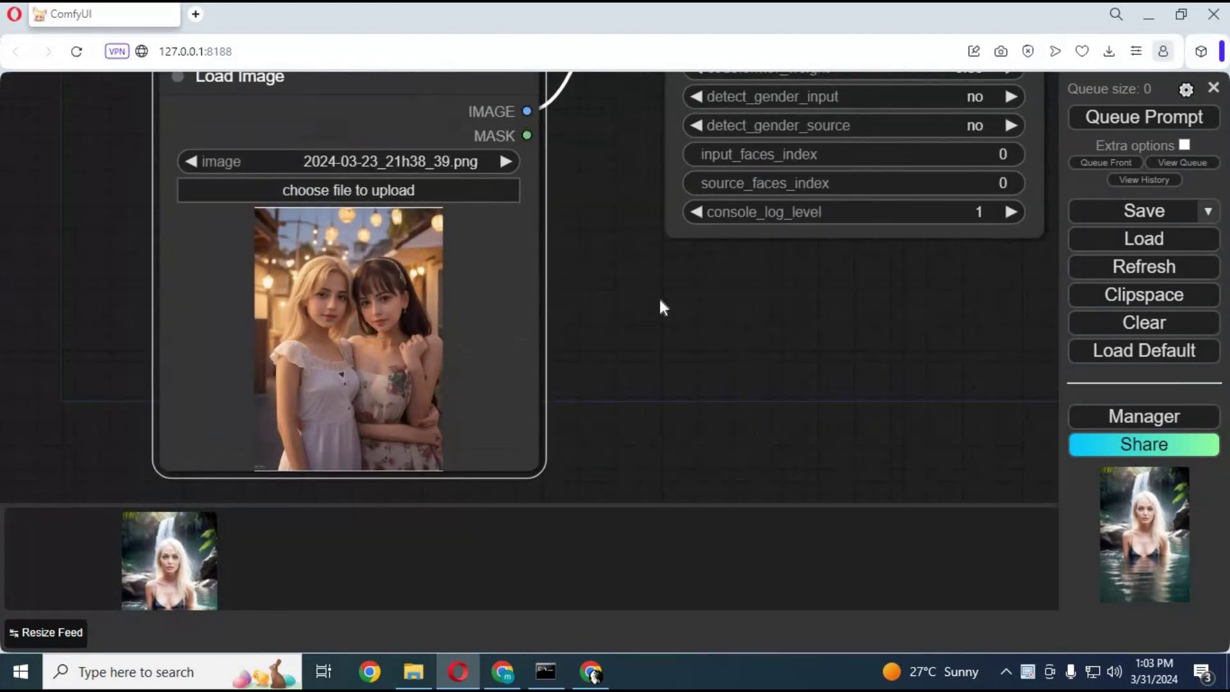
pyautogui.moveTo(662, 307); pyautogui.dragTo(620, 359)
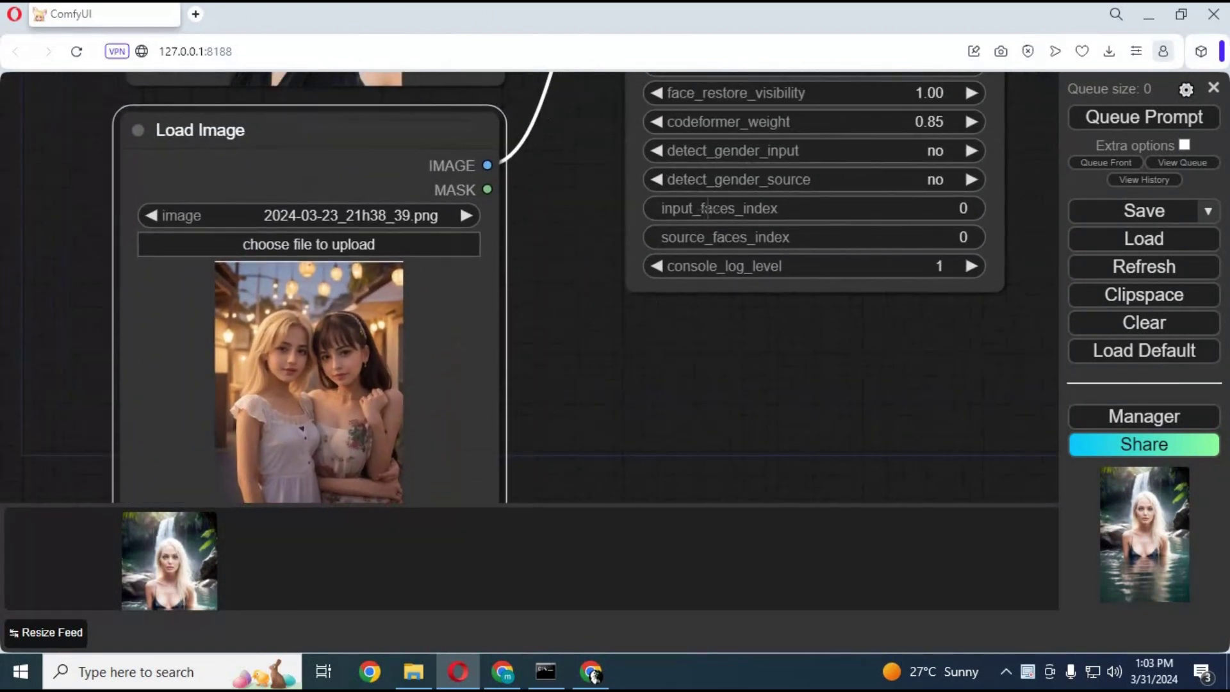
pyautogui.scroll(-5, 753, 352)
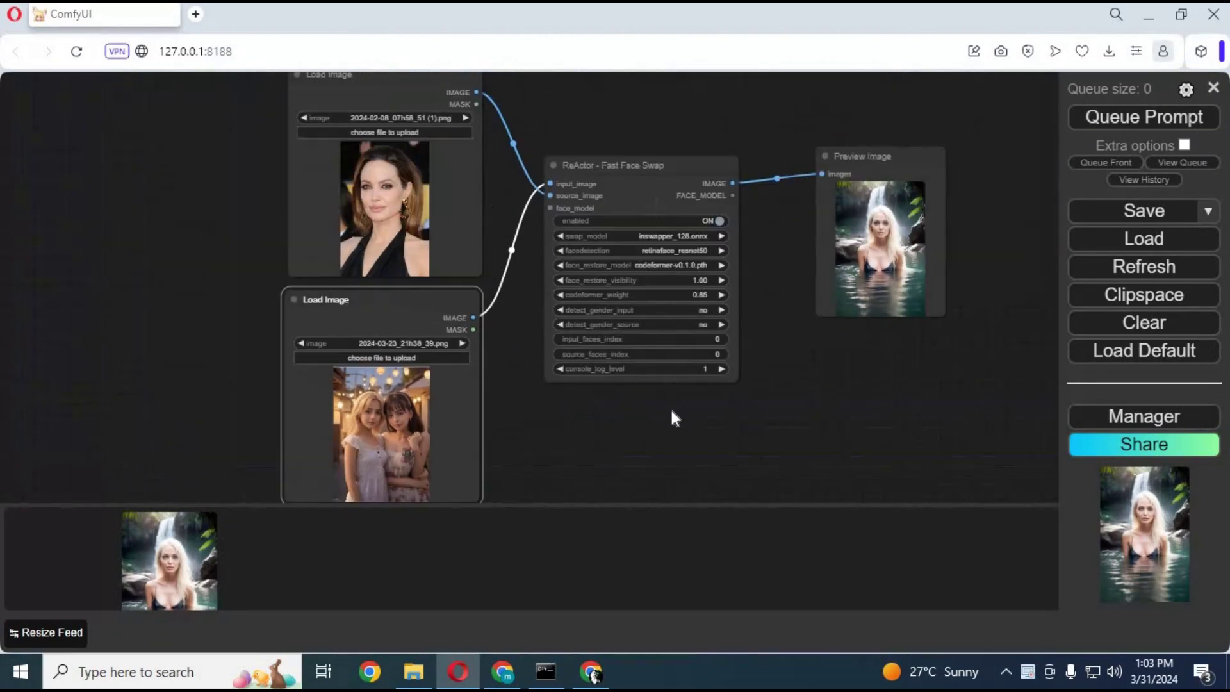
pyautogui.scroll(3, 673, 413)
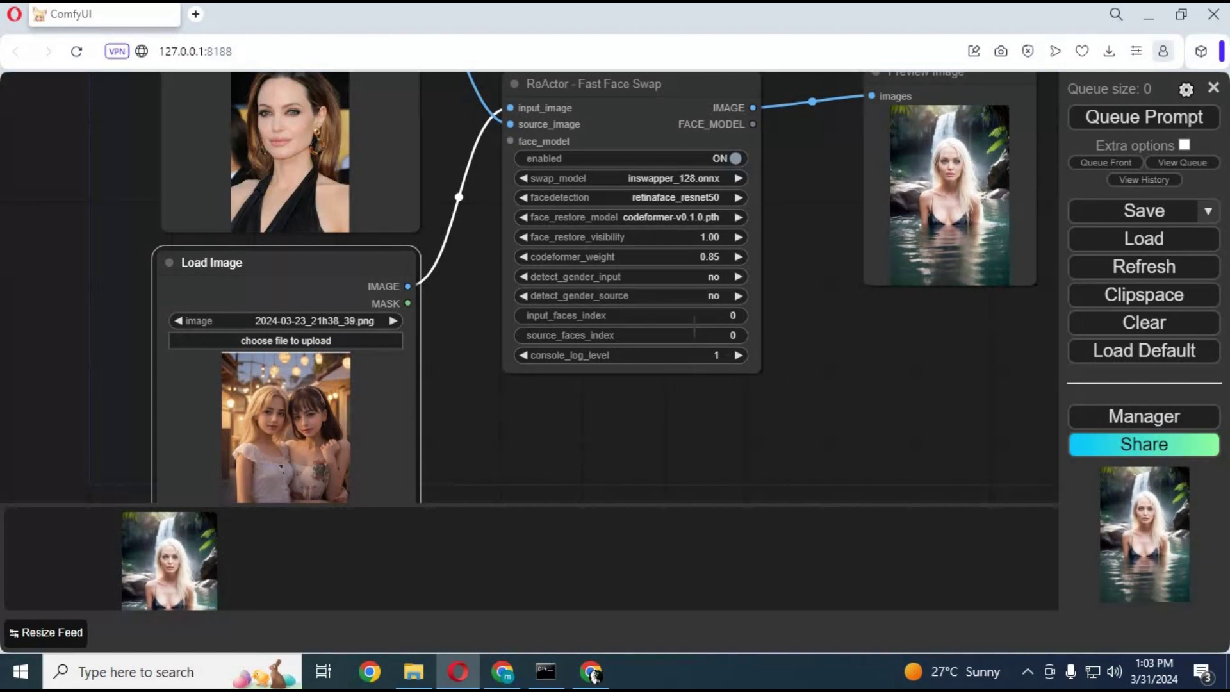
# Set face_restore_model to none, run the swap on the two-person photo, and inspect the preview
pyautogui.click(657, 217)
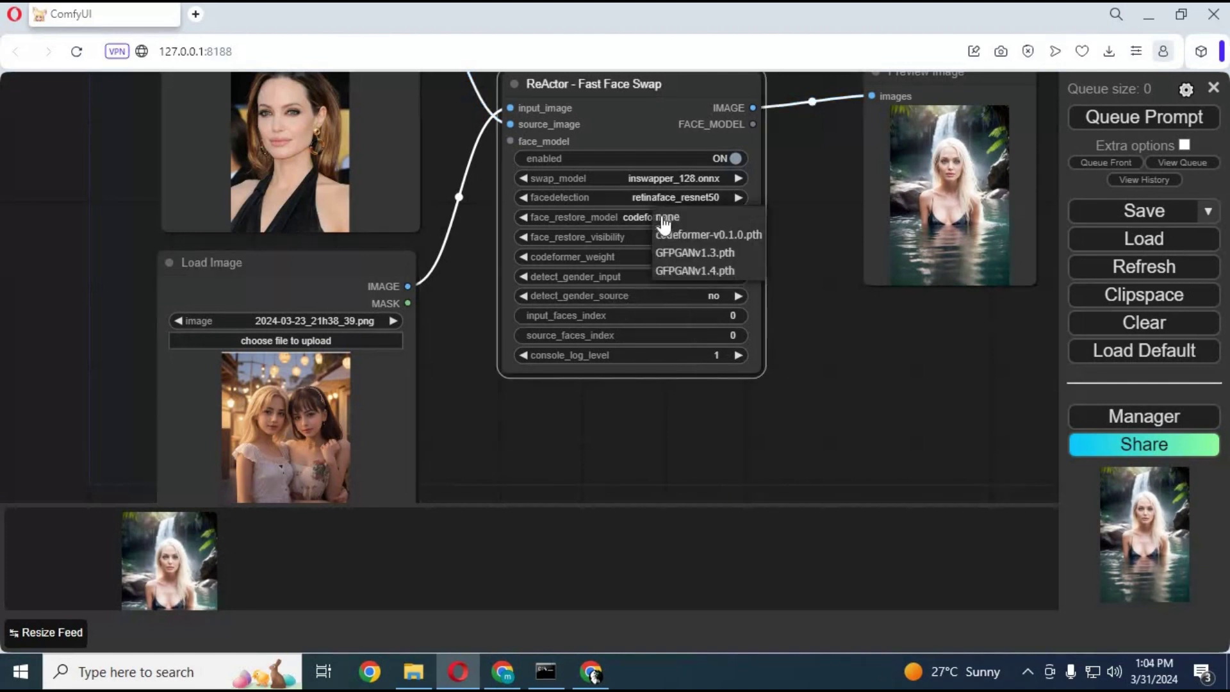
pyautogui.click(672, 218)
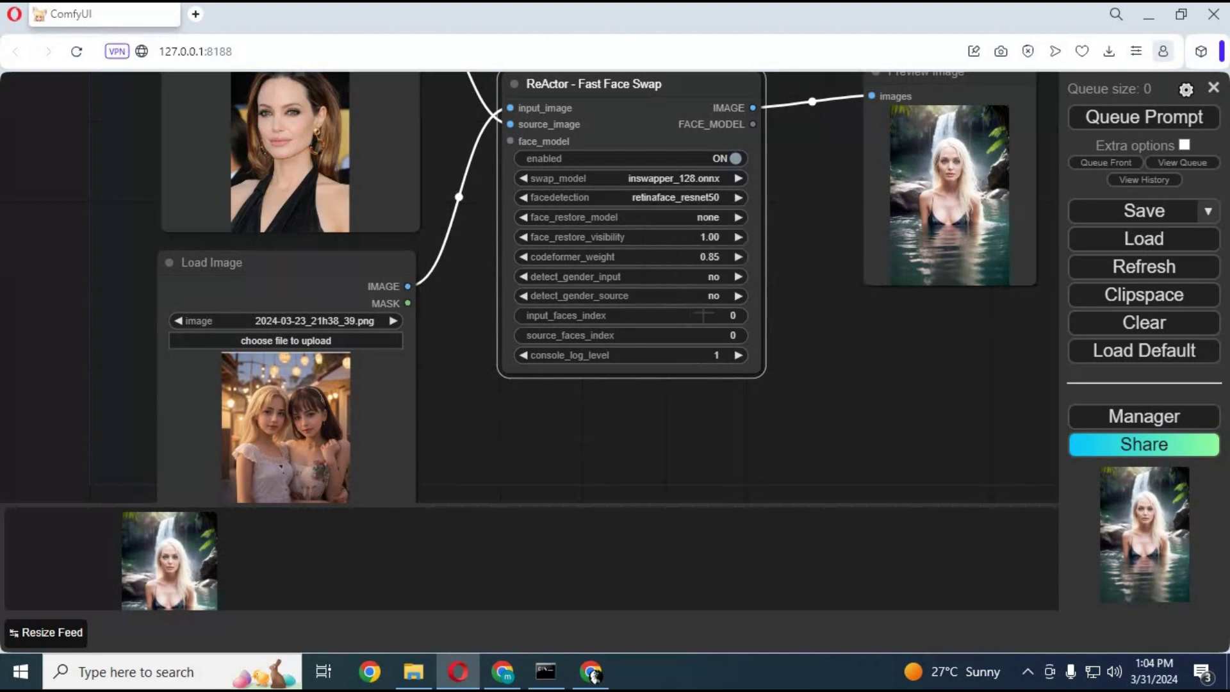
pyautogui.click(1127, 118)
pyautogui.scroll(6, 917, 290)
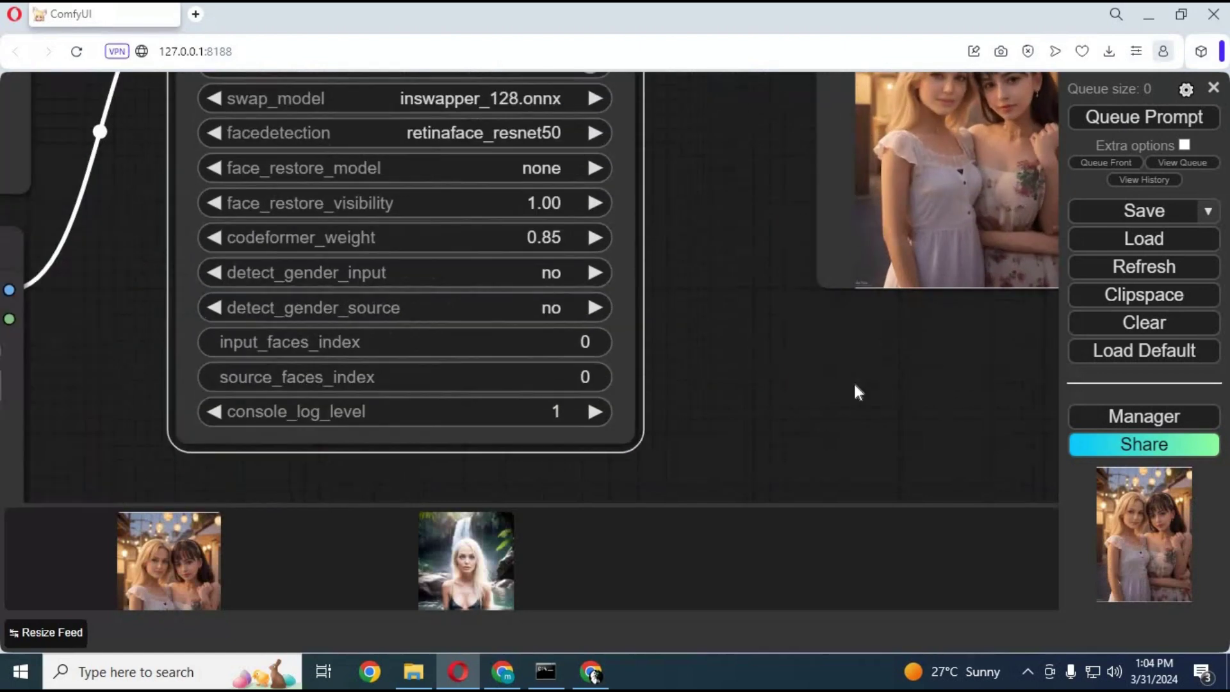
pyautogui.moveTo(853, 381); pyautogui.dragTo(627, 506)
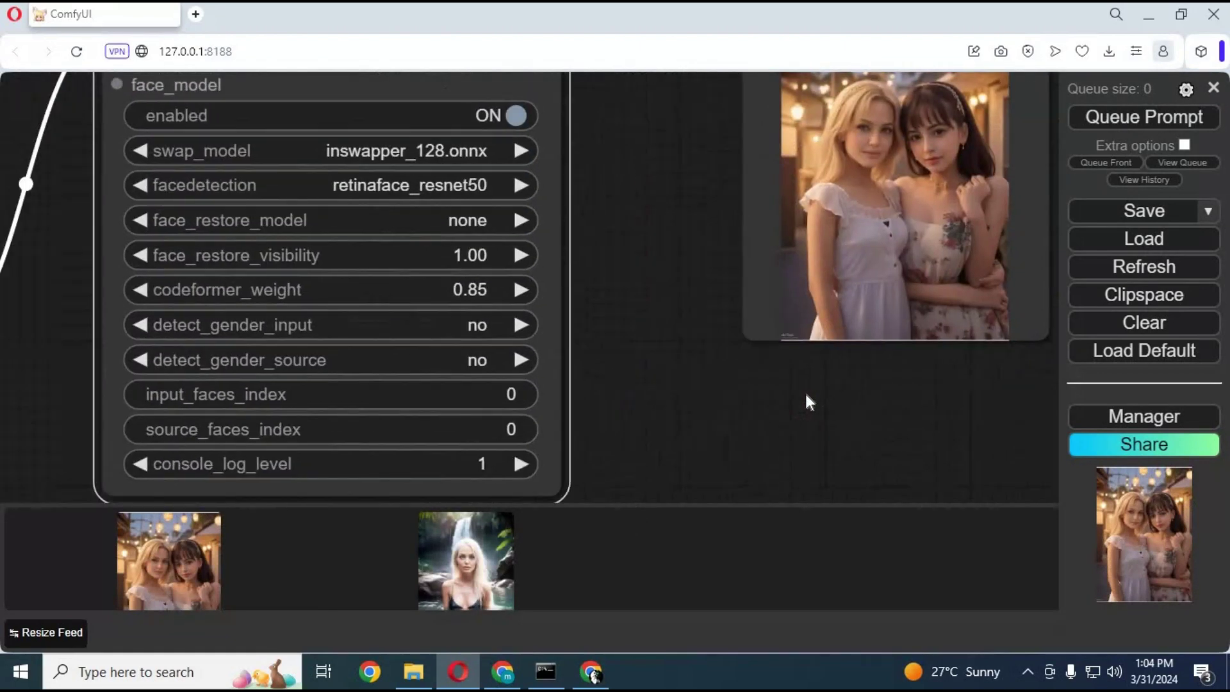
pyautogui.scroll(-3, 805, 391)
pyautogui.moveTo(794, 387); pyautogui.dragTo(866, 391)
# Set ReActor's input_faces_index to 1
pyautogui.click(655, 398)
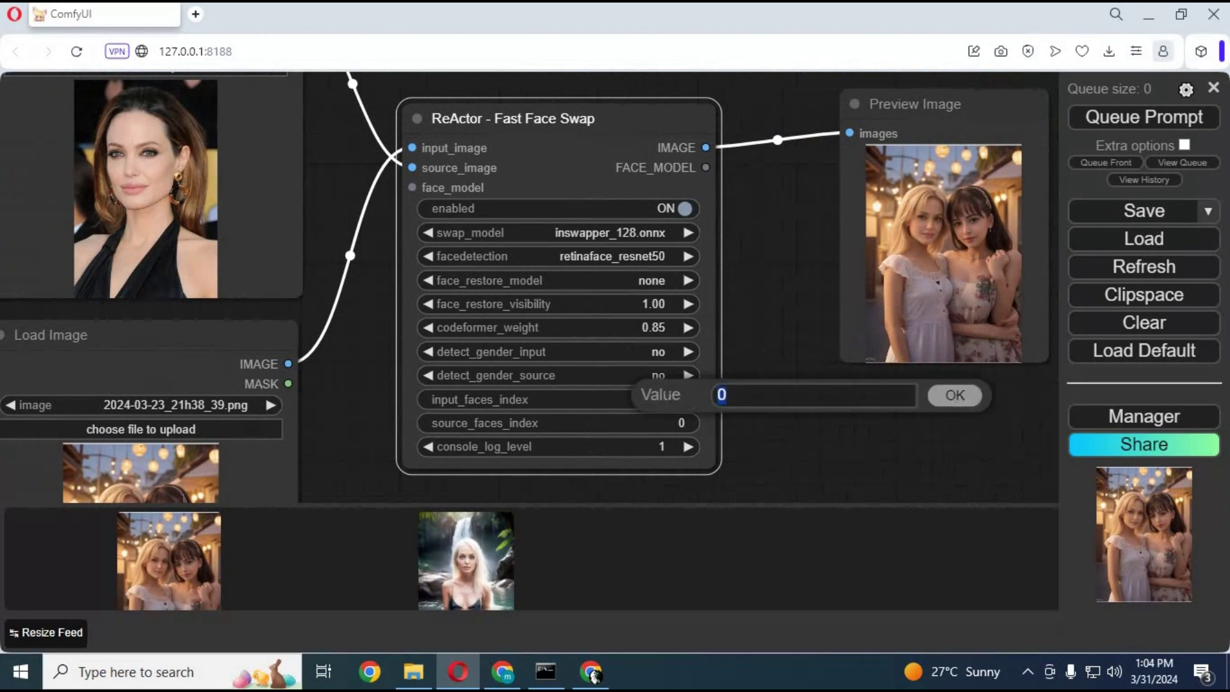
pyautogui.write('1')
pyautogui.click(952, 395)
# Rerun the face swap and review the new result, swapped onto the second woman
pyautogui.click(1112, 123)
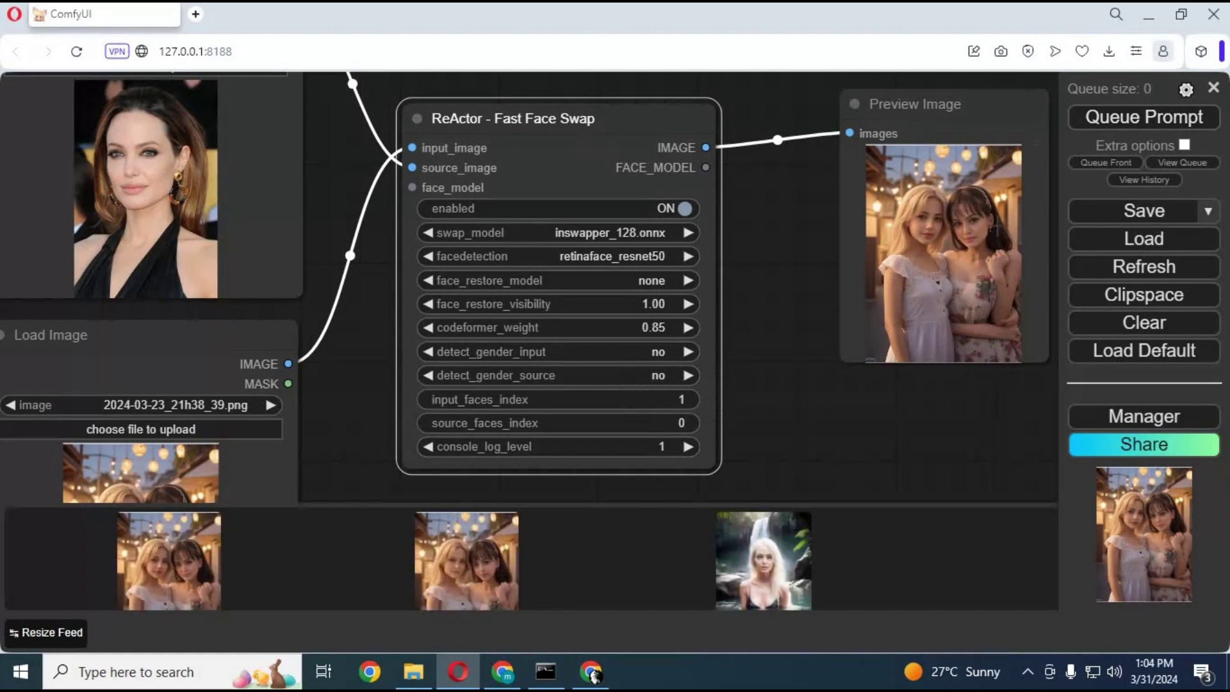
pyautogui.scroll(5, 843, 393)
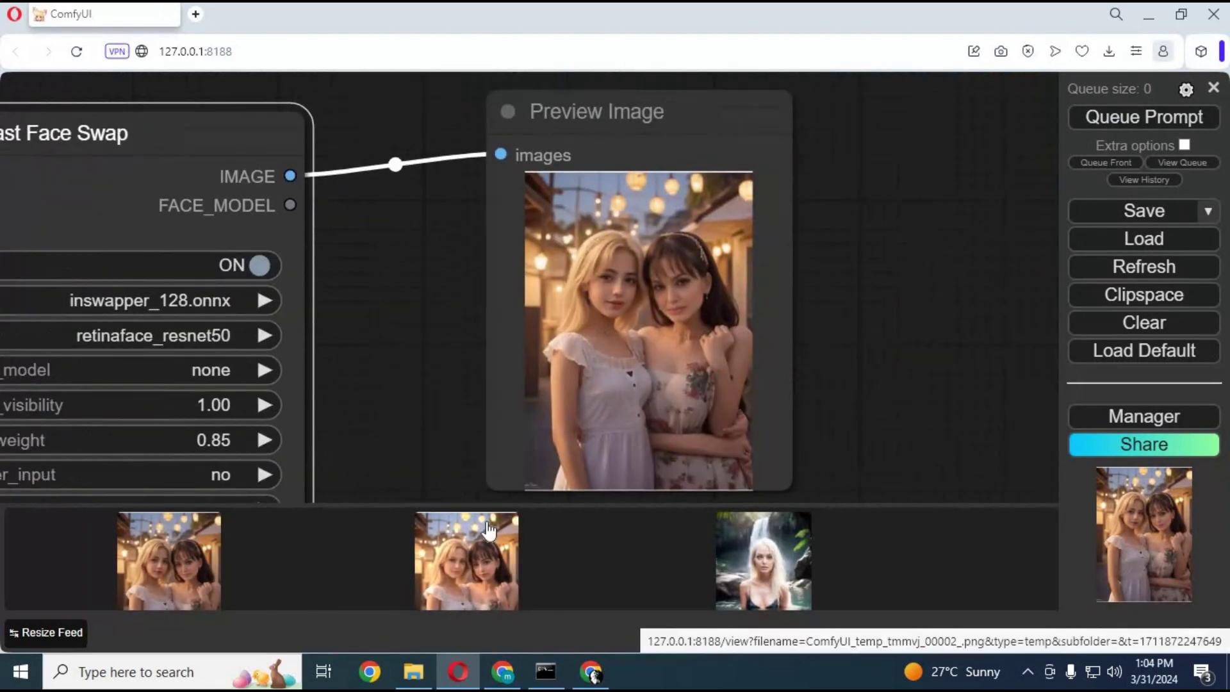
pyautogui.scroll(-2, 711, 365)
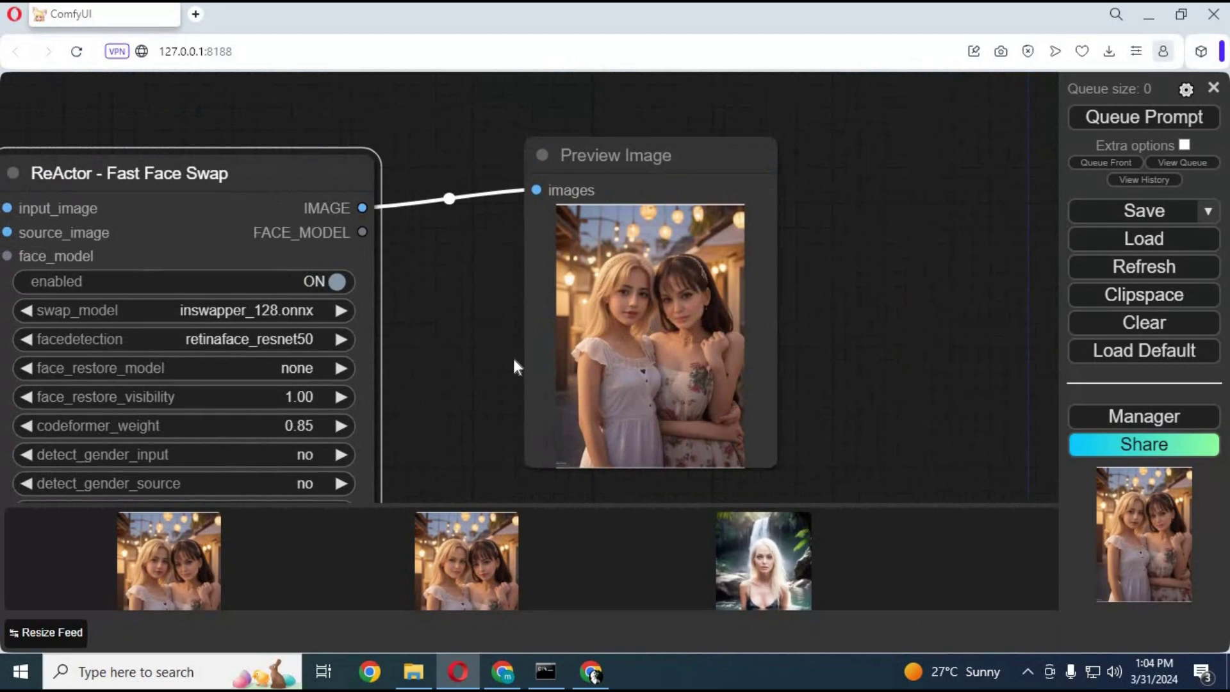
pyautogui.moveTo(516, 366); pyautogui.dragTo(782, 267)
pyautogui.scroll(-2, 722, 324)
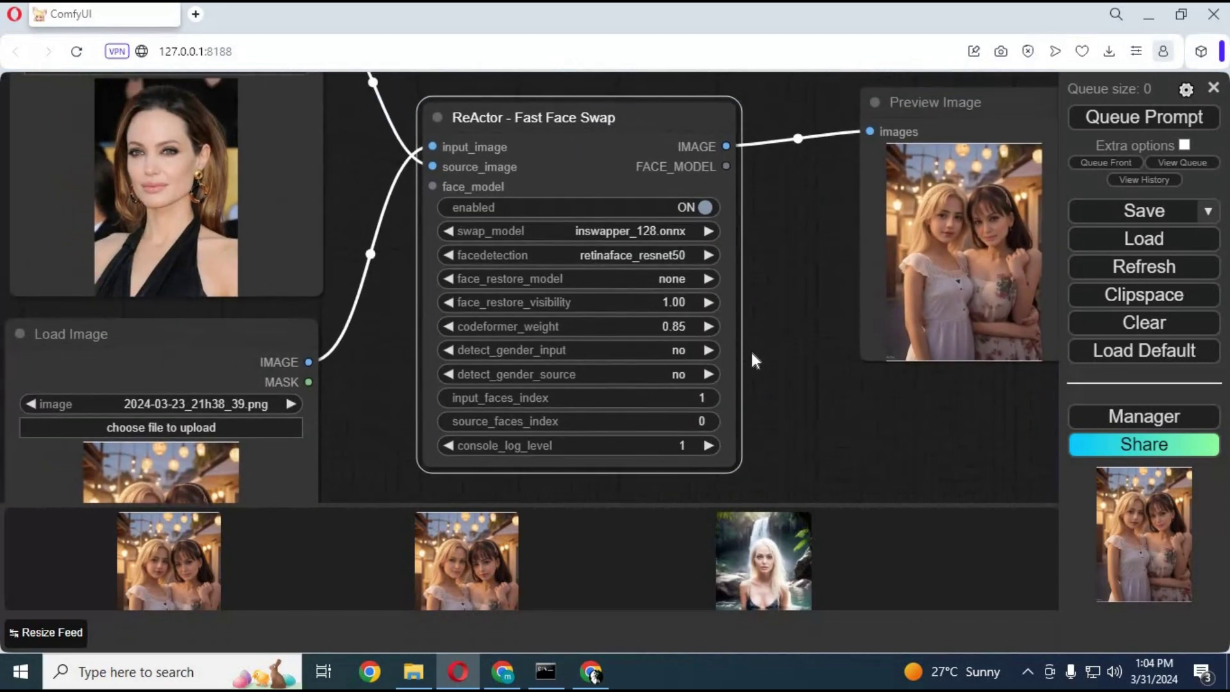
pyautogui.scroll(-1, 751, 349)
pyautogui.moveTo(747, 337); pyautogui.dragTo(704, 339)
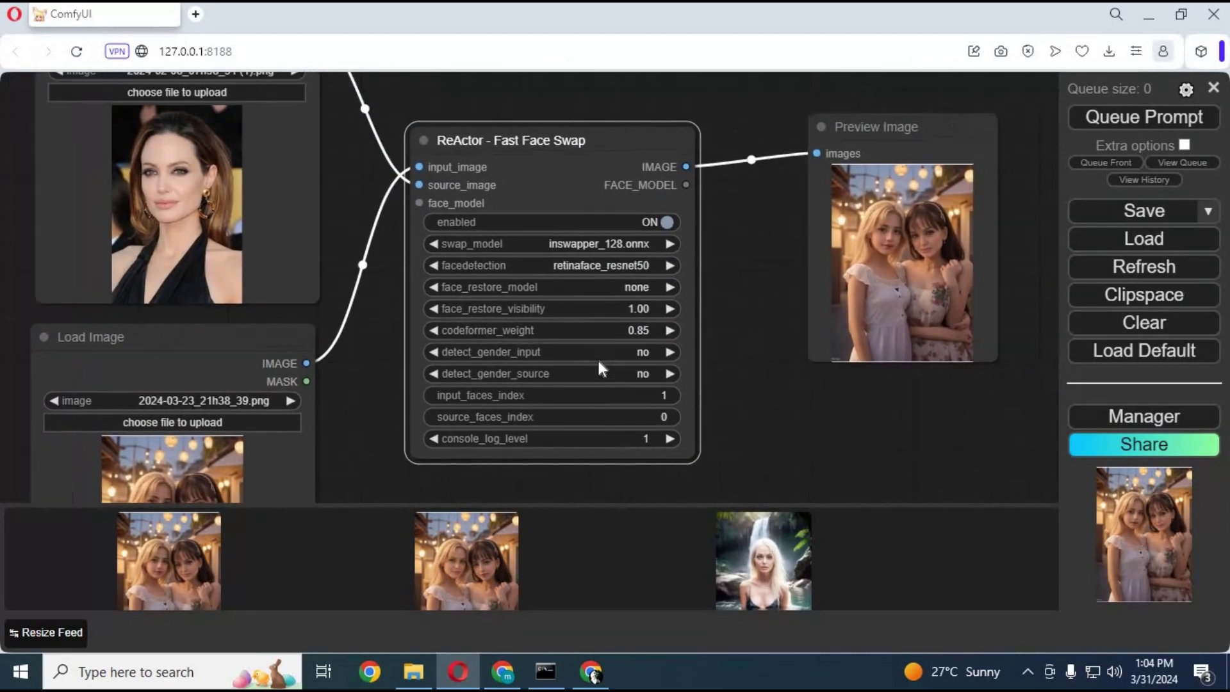
pyautogui.scroll(-2, 601, 359)
pyautogui.moveTo(640, 403); pyautogui.dragTo(758, 295)
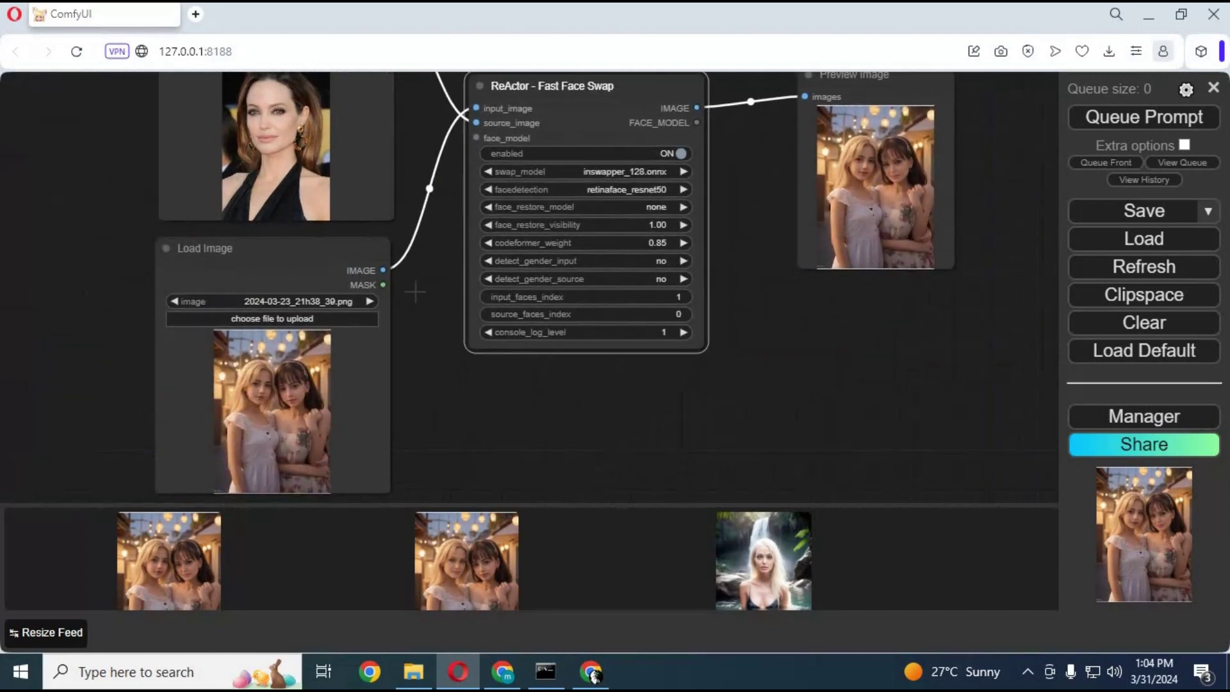
pyautogui.moveTo(415, 292); pyautogui.dragTo(415, 292)
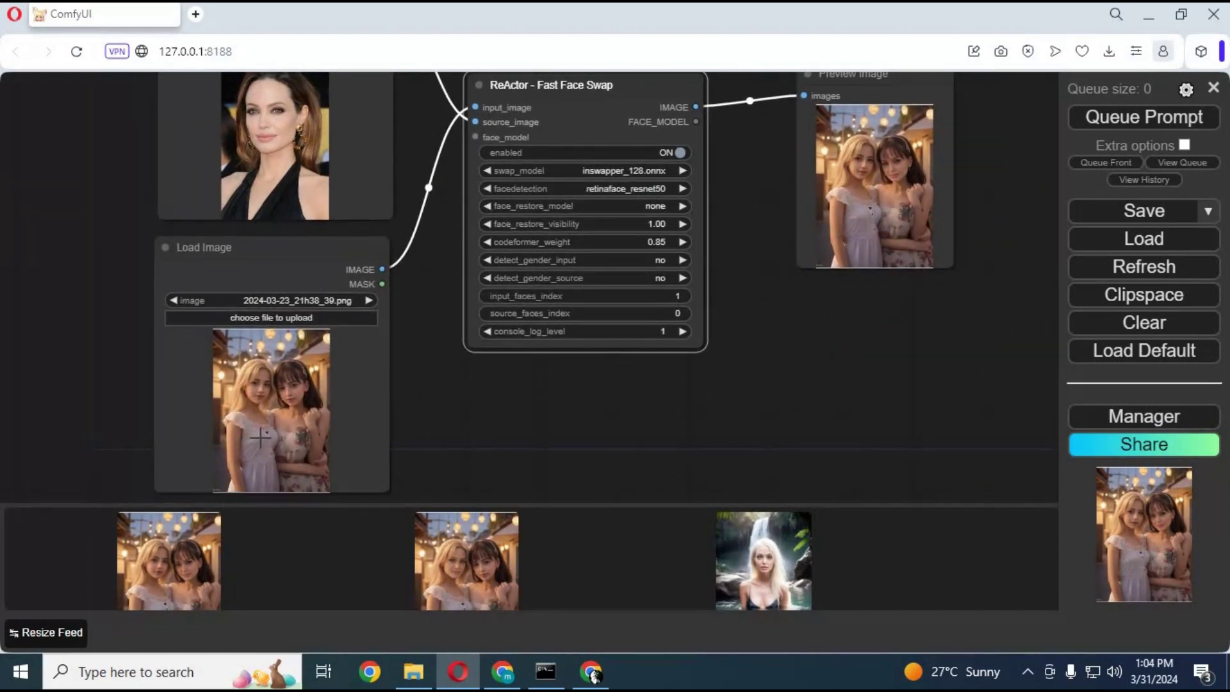
pyautogui.scroll(5, 932, 308)
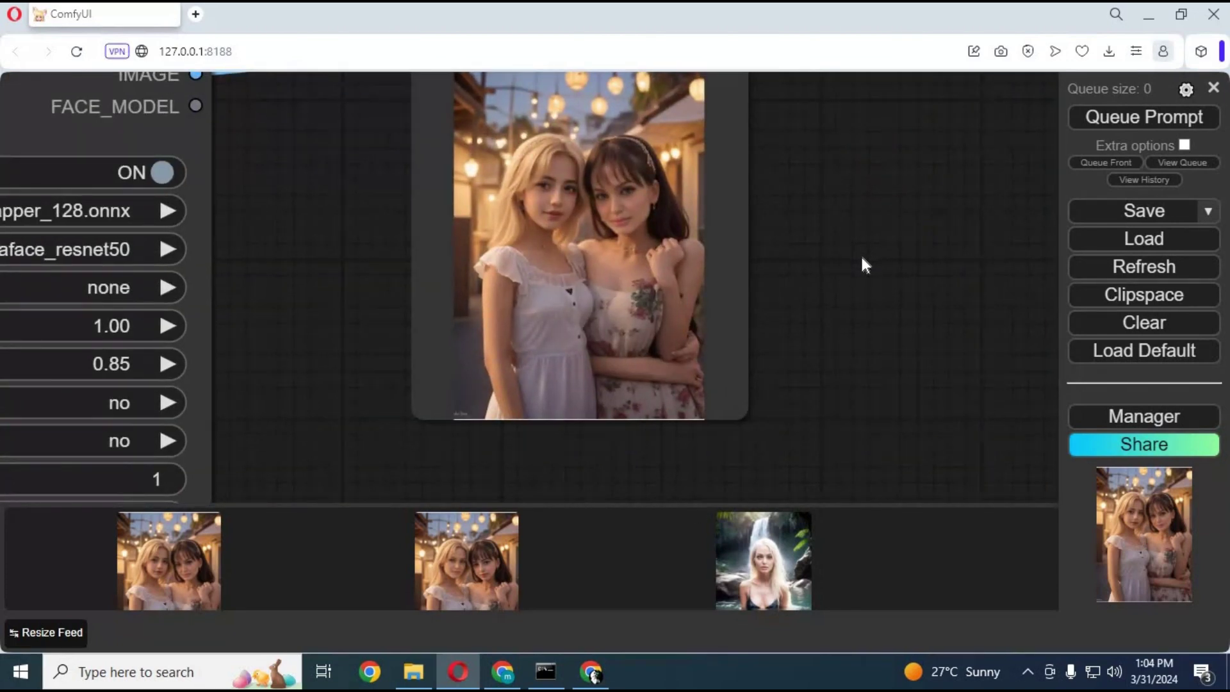
pyautogui.scroll(-6, 859, 253)
pyautogui.moveTo(554, 362); pyautogui.dragTo(653, 357)
pyautogui.scroll(-3, 654, 358)
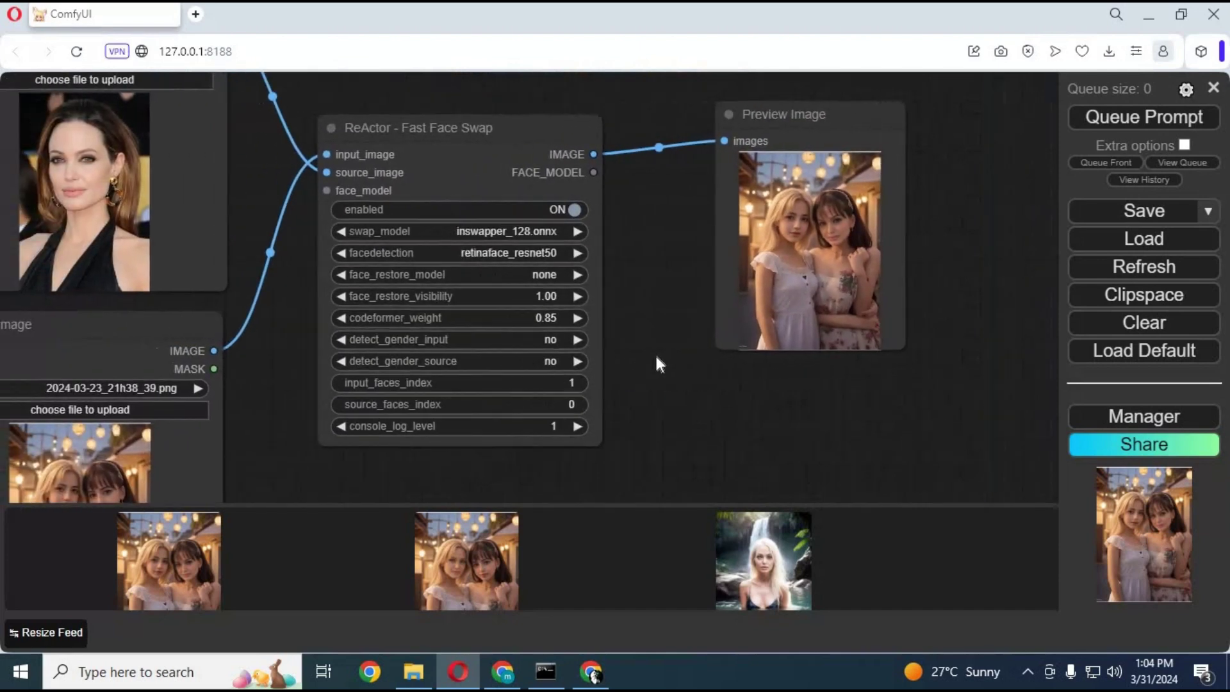